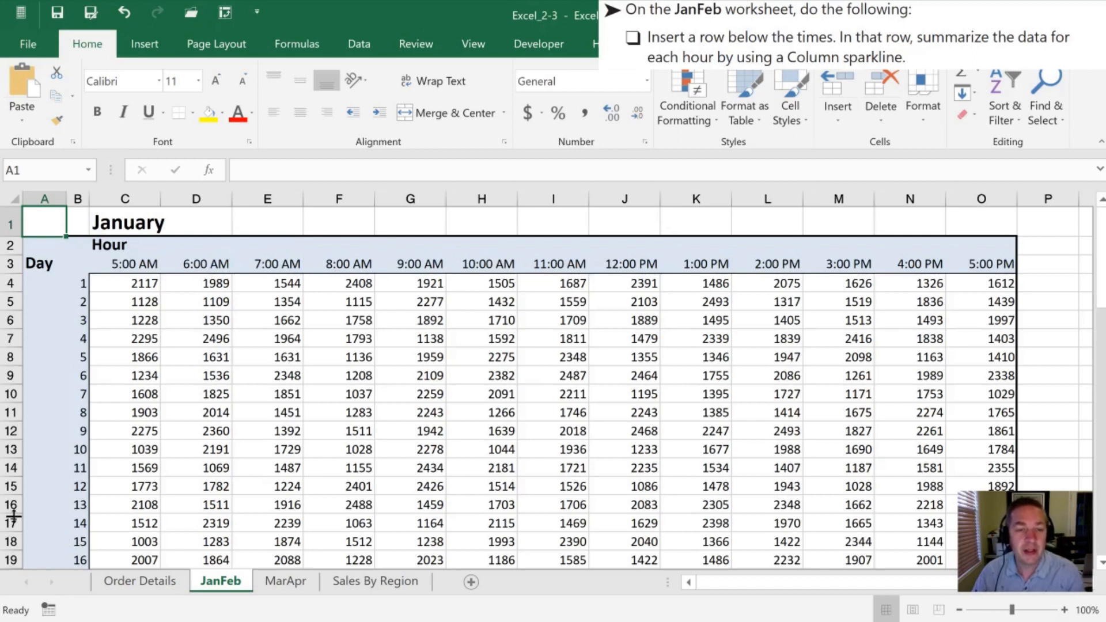
Insert a blank row 4 directly below the hour headings on the JanFeb worksheet
click(9, 283)
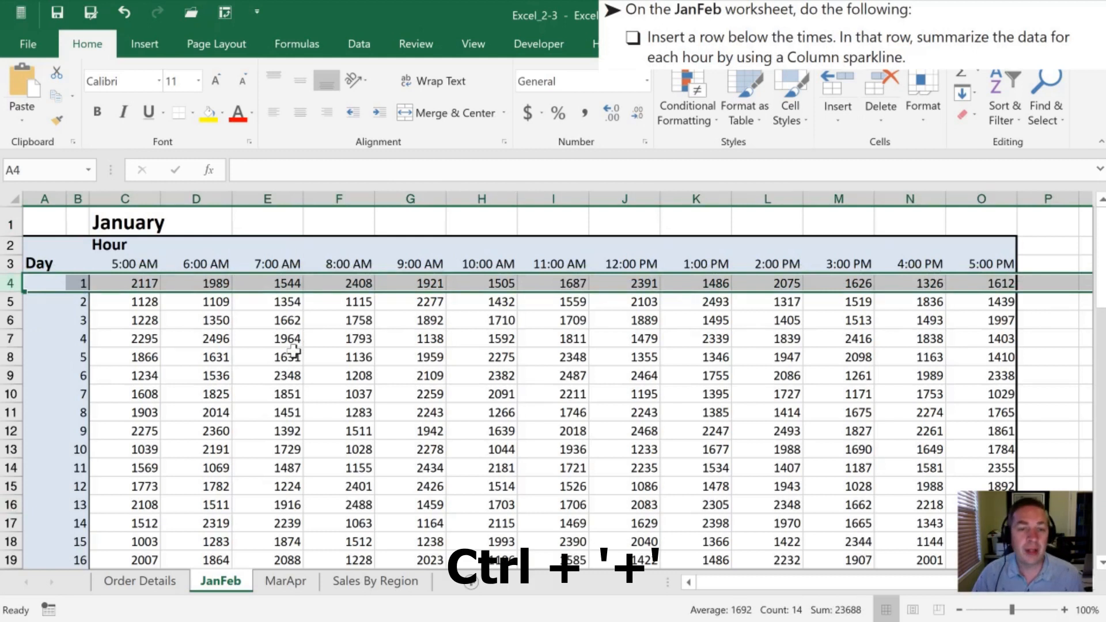
key(ctrl+plus)
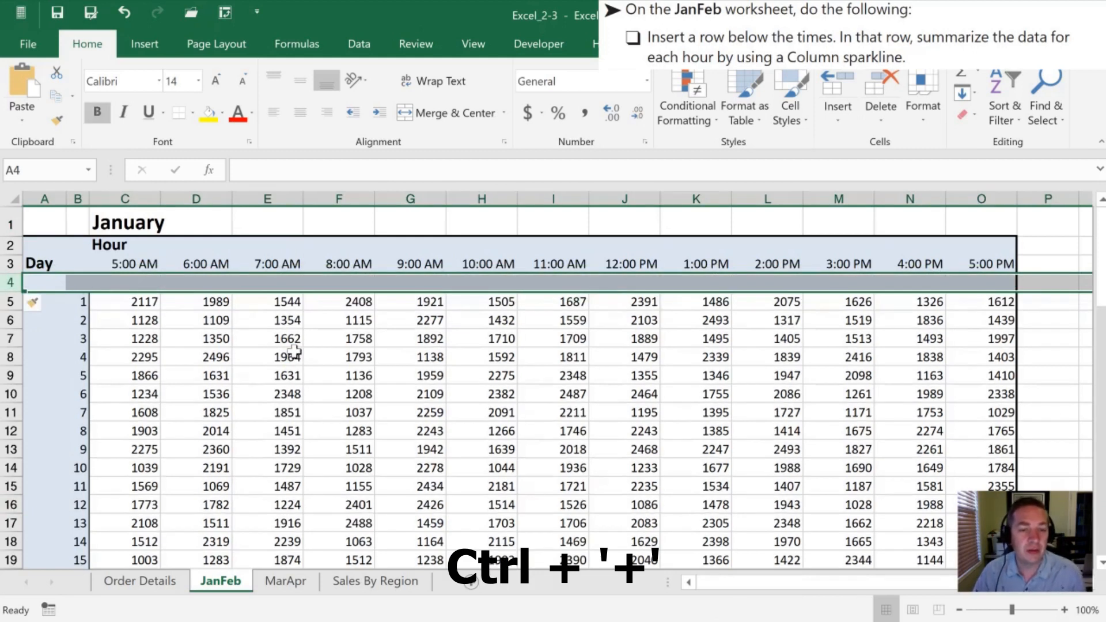
Start a Column sparkline from cell C4 and set its data range to the January values in C5:O35
click(133, 284)
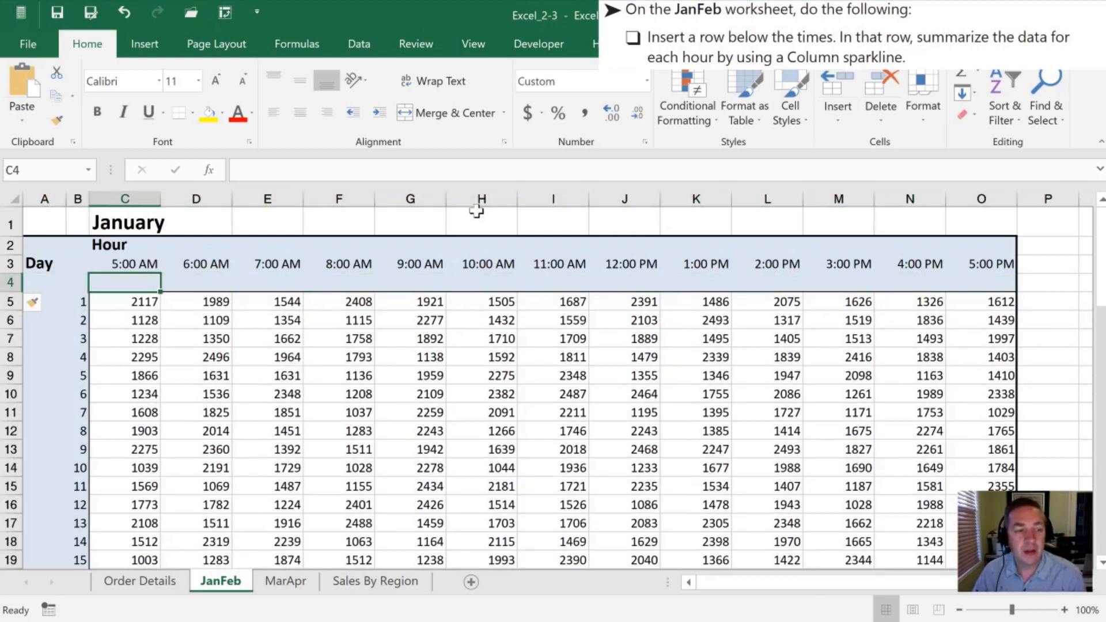
click(142, 45)
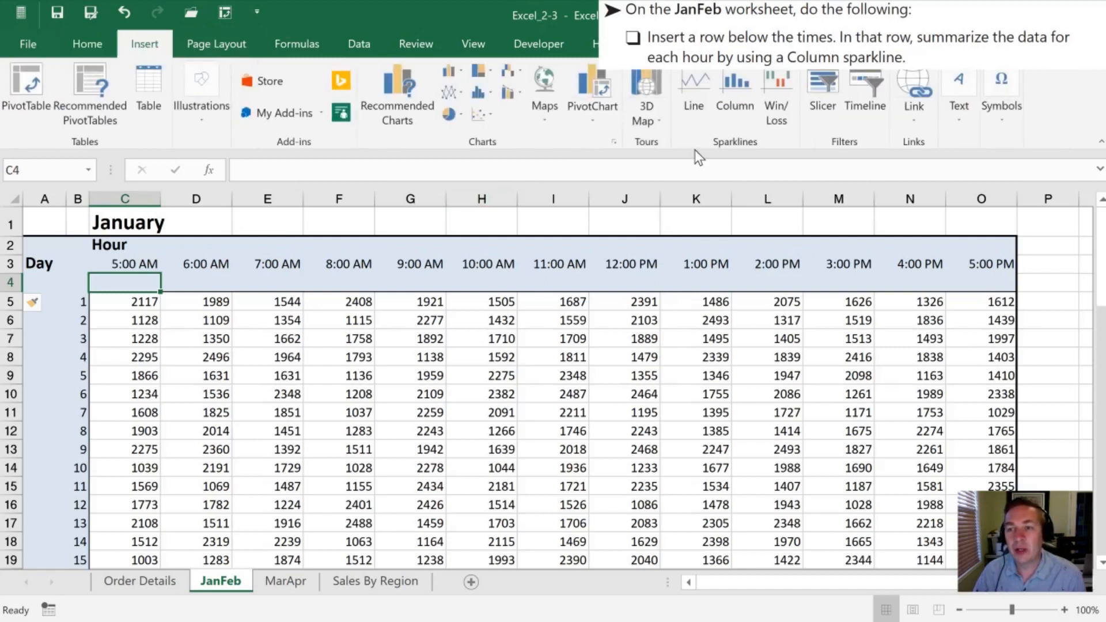
click(731, 99)
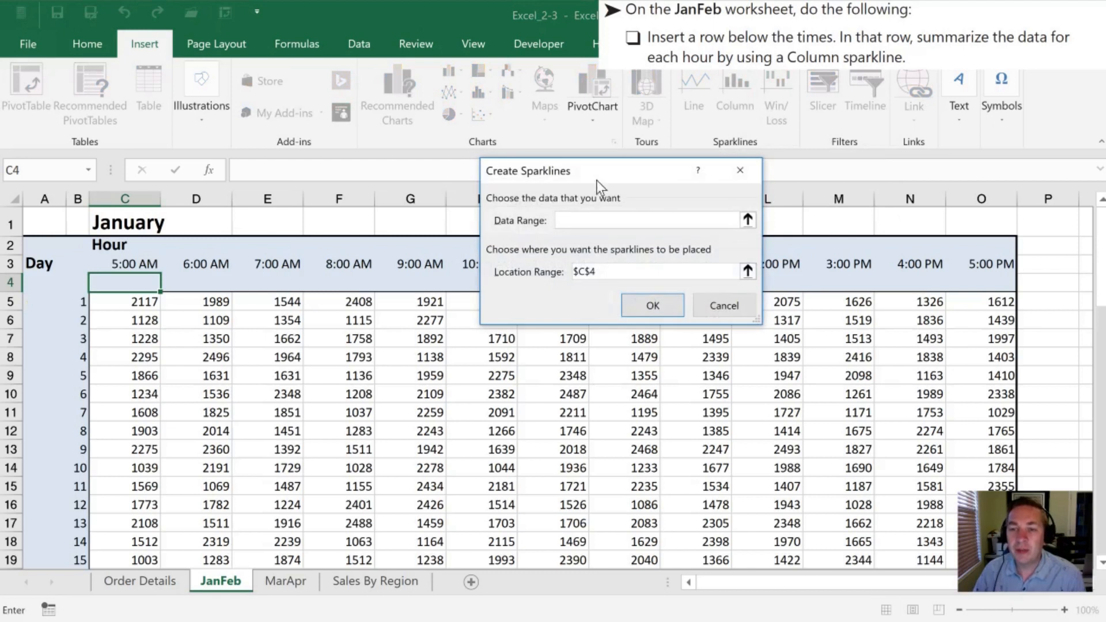
click(747, 219)
click(139, 301)
key(ctrl+shift+Right)
key(shift+Down)
key(shift+Down)
key(shift+Down)
key(shift+Down)
key(shift+Down)
key(shift+Down)
key(shift+Down)
key(shift+Down)
key(shift+Down)
key(shift+Down)
key(shift+Down)
key(shift+Down)
key(shift+Down)
key(shift+Down)
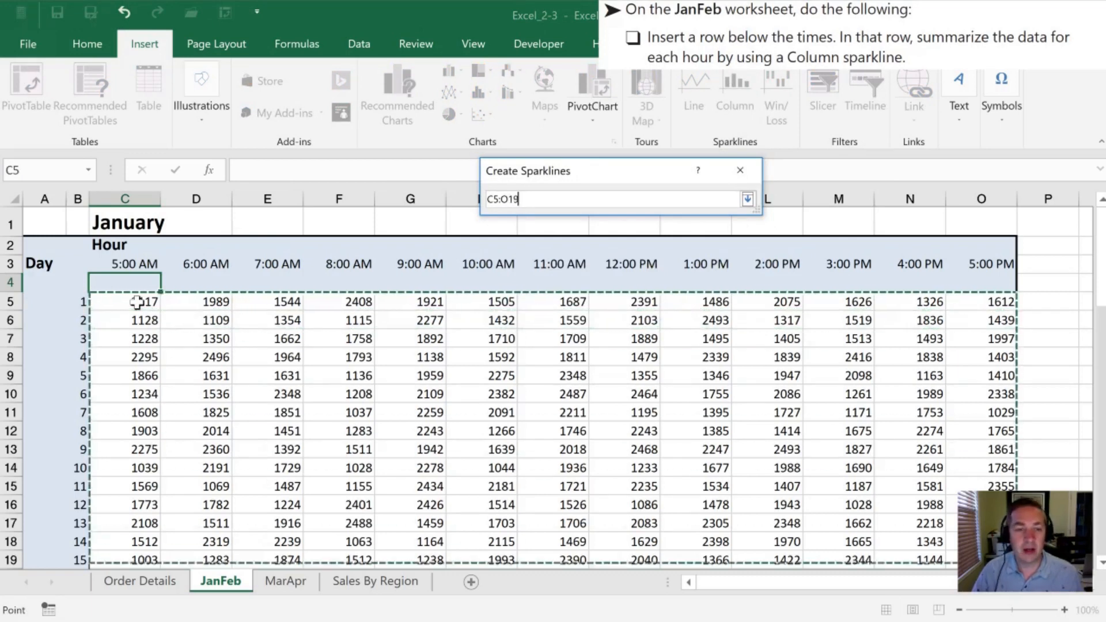
key(shift+Down)
key(shift+Down)
key(shift+Down)
key(shift+Down)
key(shift+Down)
key(shift+Down)
key(shift+Down)
key(shift+Down)
key(shift+Down)
key(shift+Down)
key(shift+Down)
key(shift+Down)
key(shift+Down)
key(shift+Down)
key(shift+Down)
key(shift+Down)
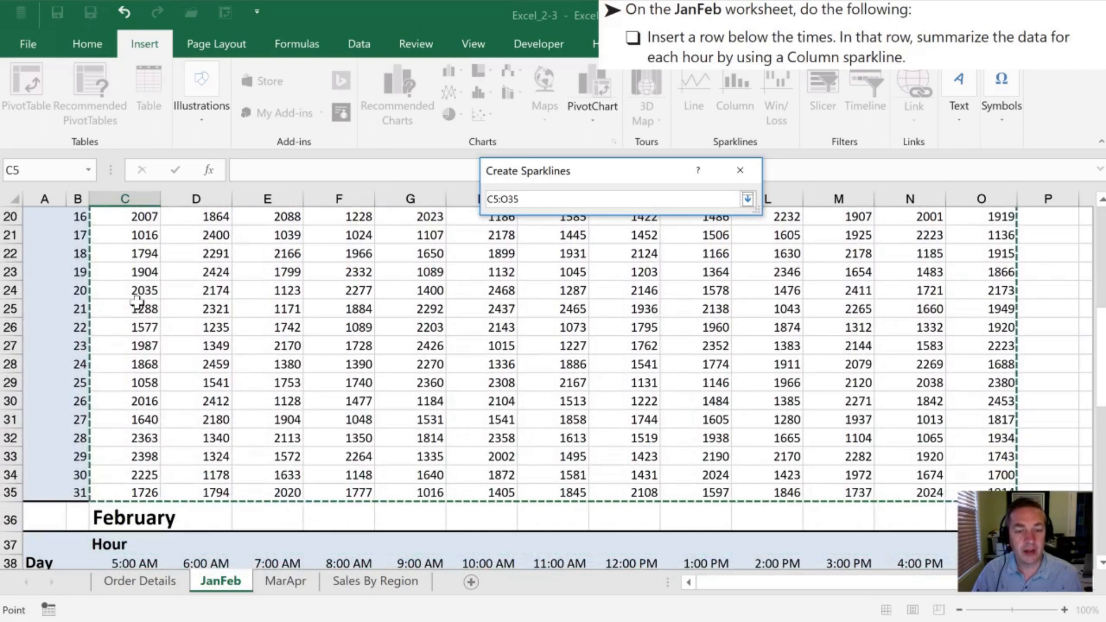
key(Return)
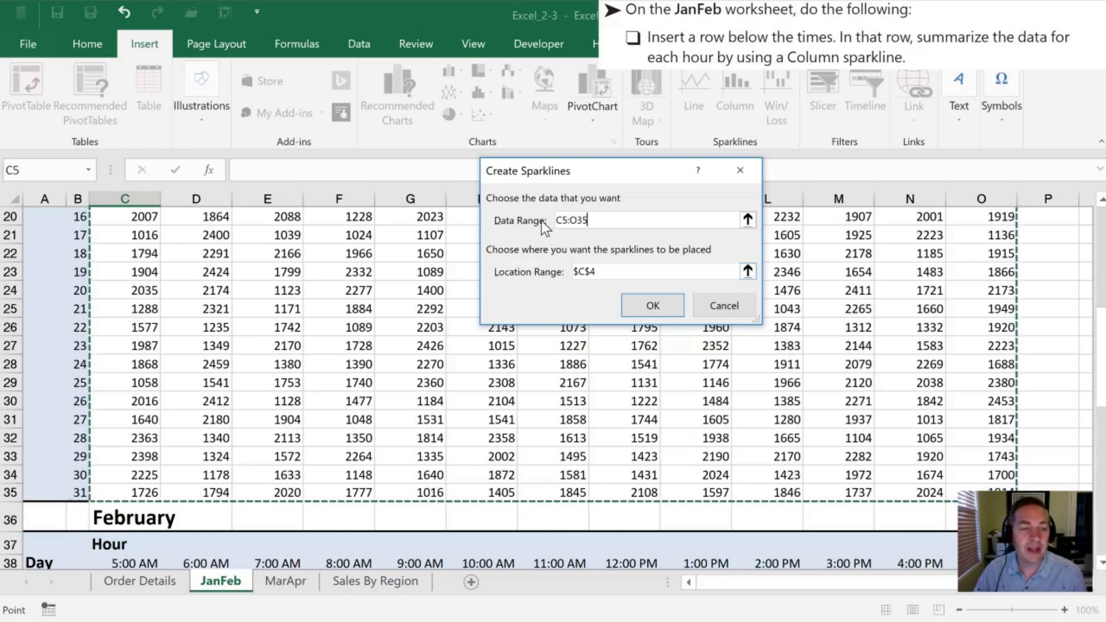
Set the sparkline location range to $C$4:$O$4 and create the column sparklines
click(748, 272)
scroll(184, 321, up, 6)
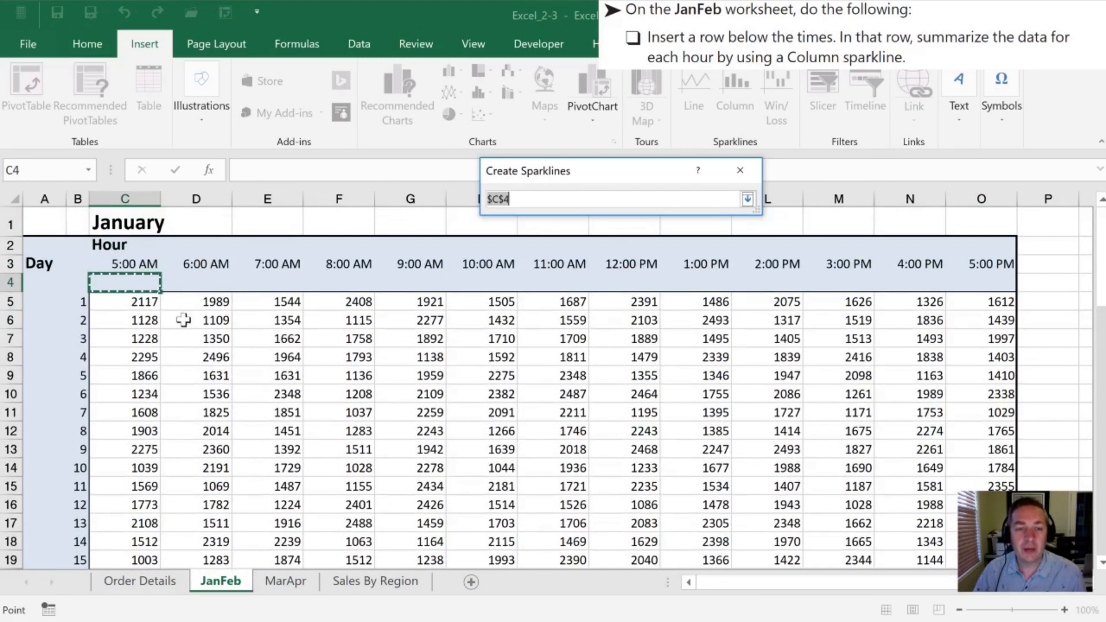
click(140, 283)
key(shift+Right)
key(shift+Right)
key(shift+Right)
key(shift+Right)
key(shift+Right)
key(shift+Right)
key(shift+Right)
key(shift+Right)
key(shift+Right)
key(shift+Right)
key(shift+Right)
key(shift+Right)
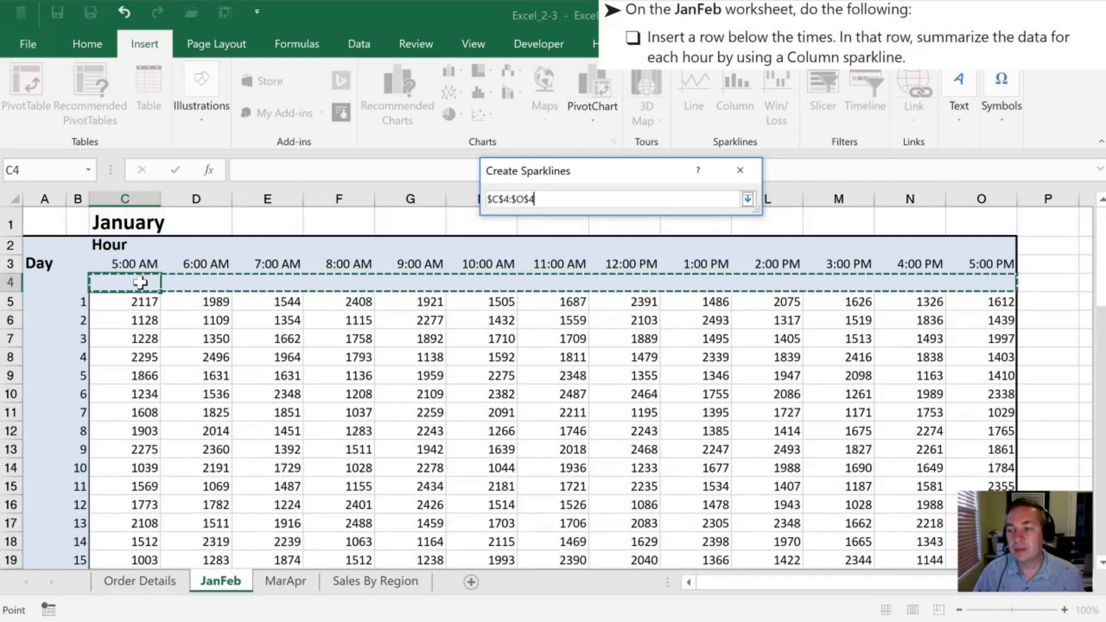
key(Return)
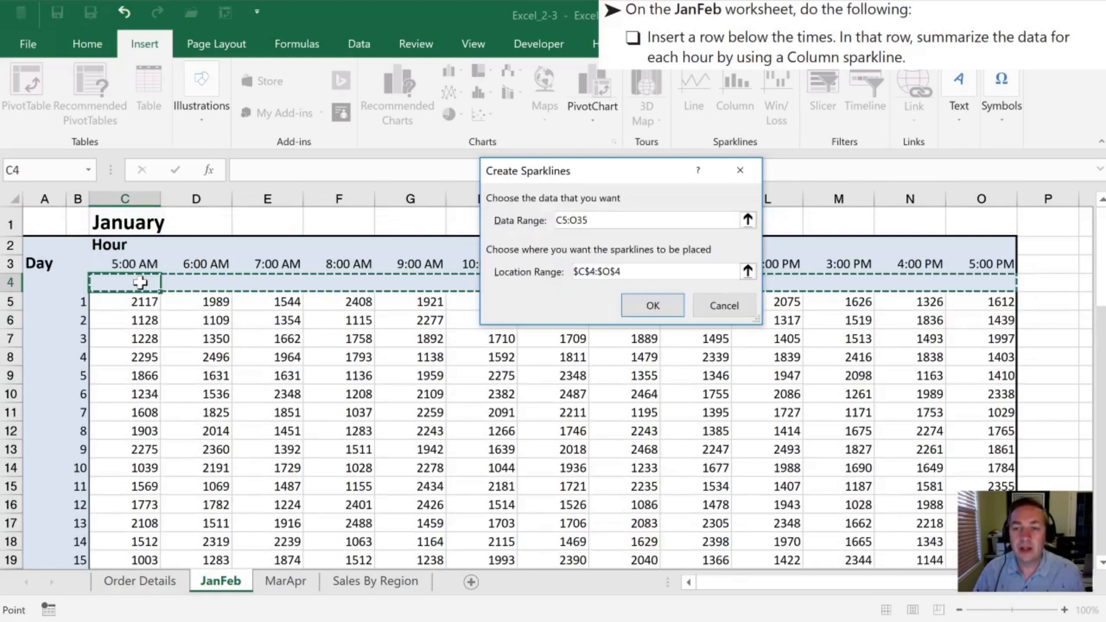
click(653, 305)
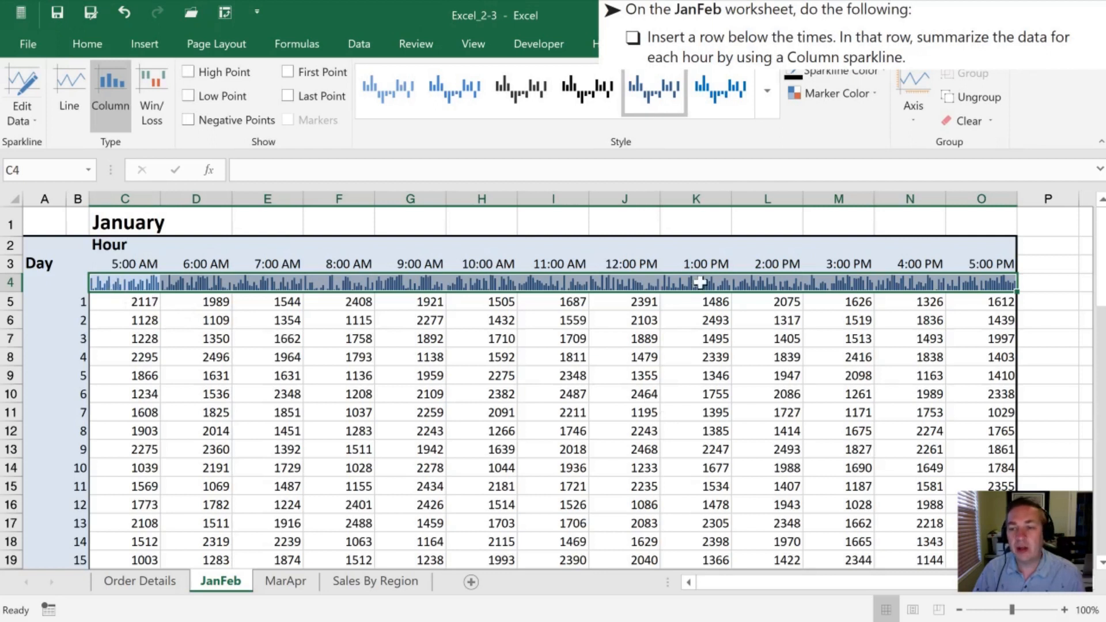
click(181, 315)
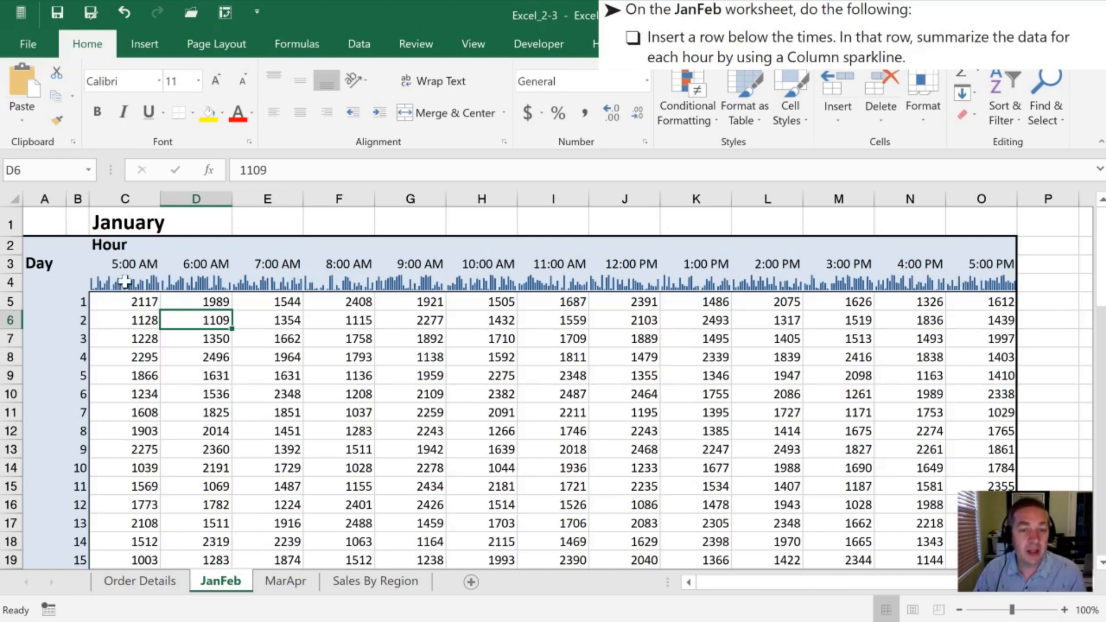
click(105, 283)
click(121, 321)
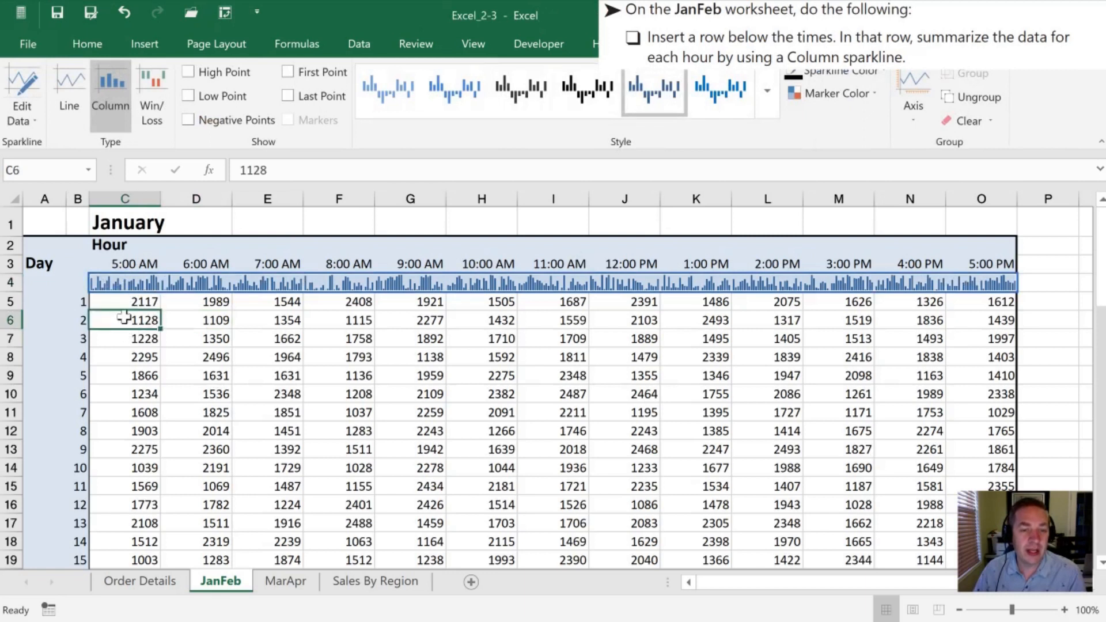
click(130, 266)
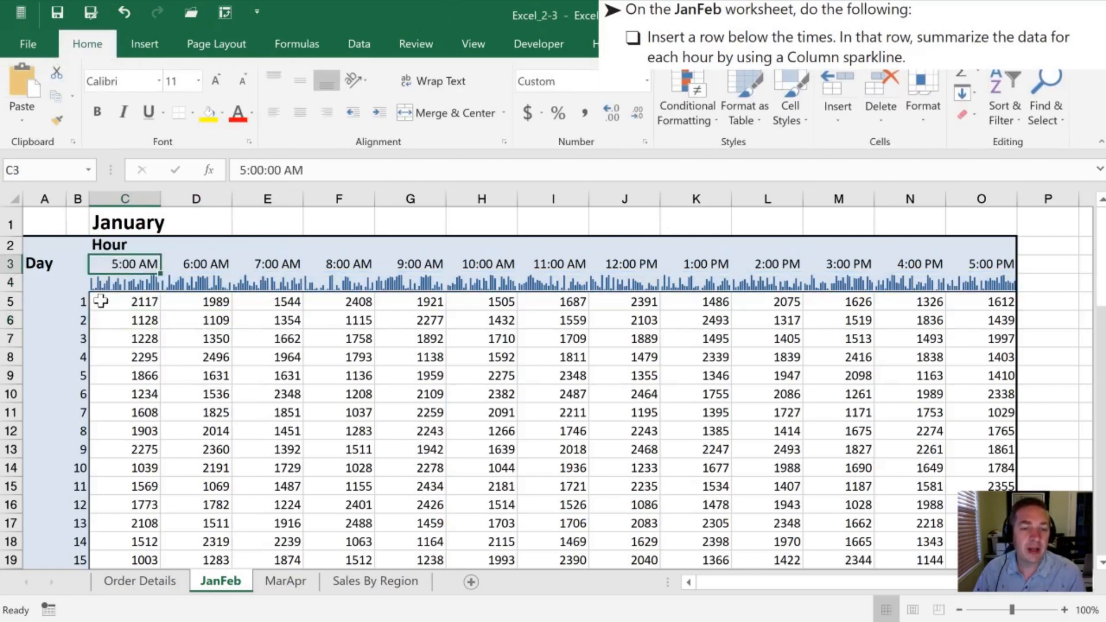
click(106, 284)
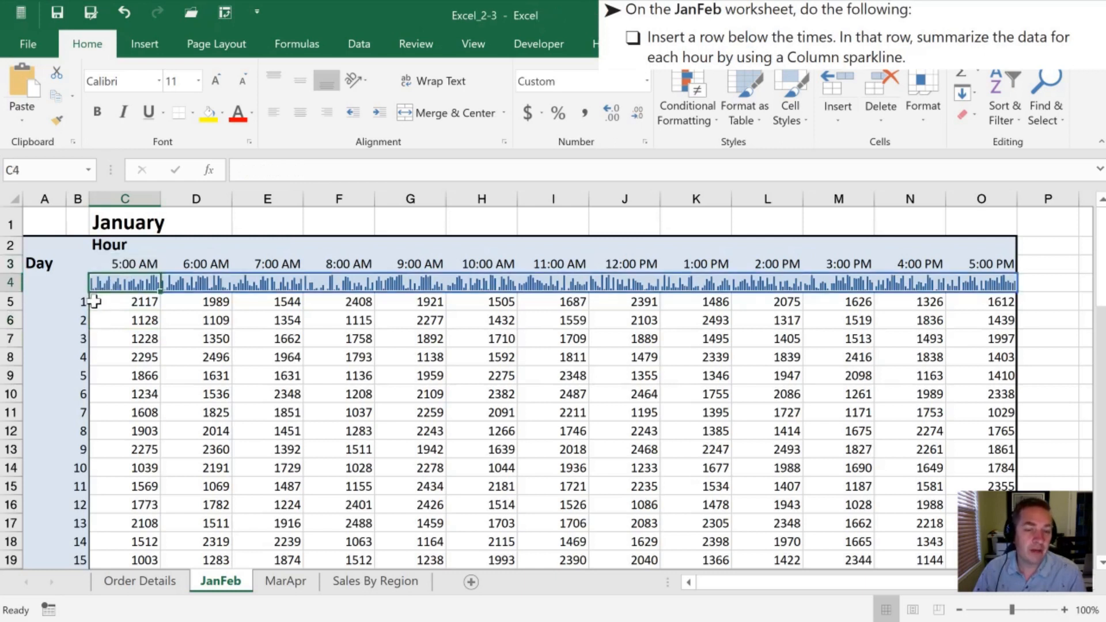
click(95, 297)
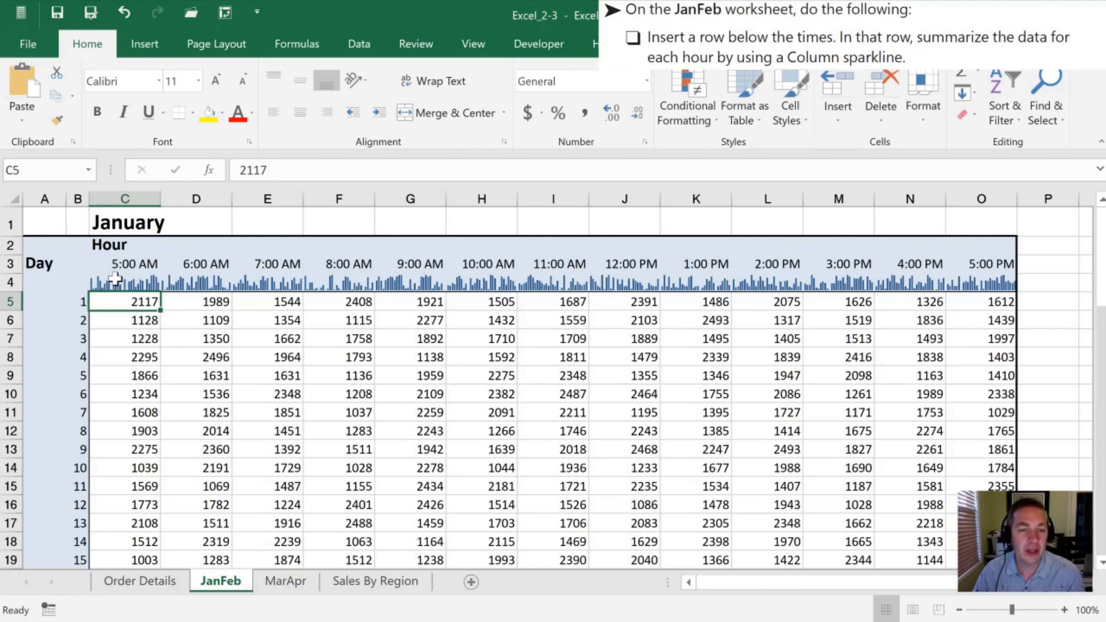
Apply the Colorful #4 sparkline style to the sparklines in row 4
click(115, 279)
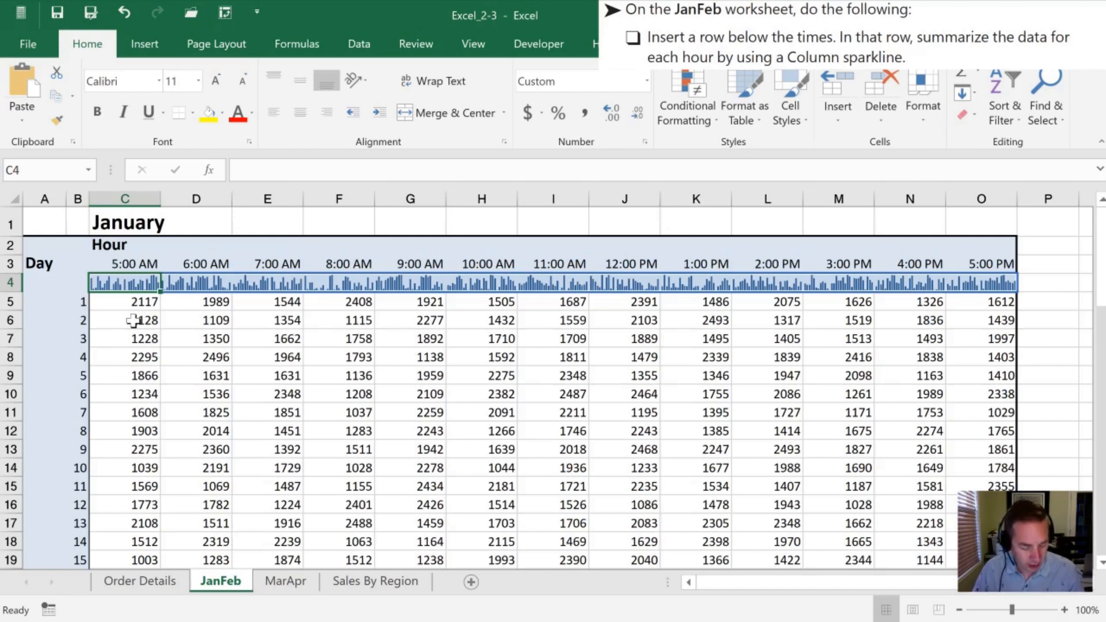
key(ctrl+apostrophe)
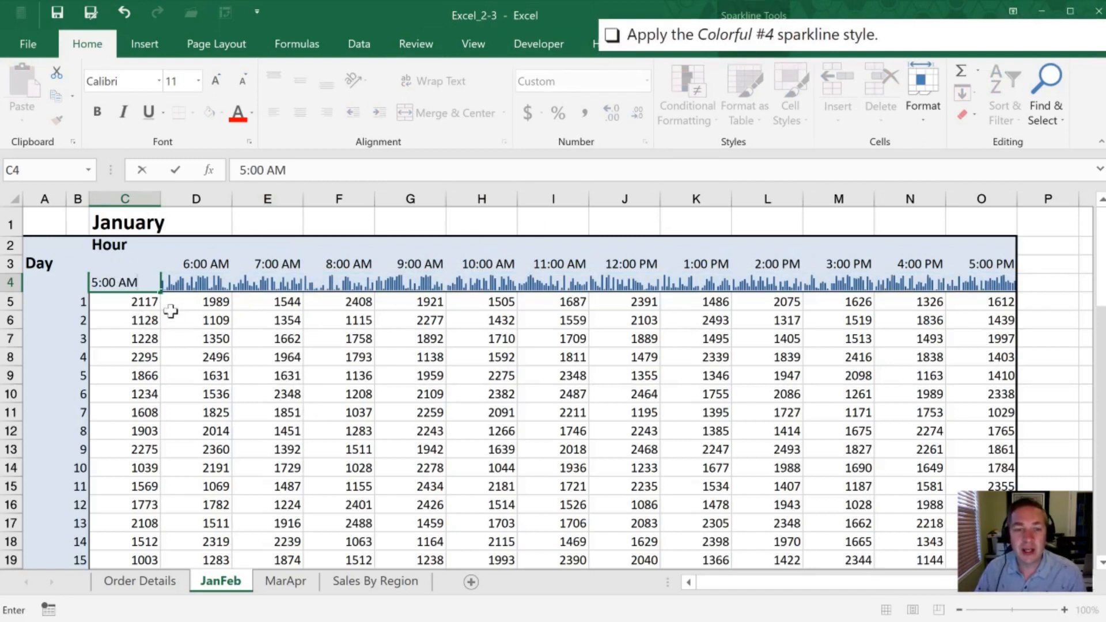
key(Escape)
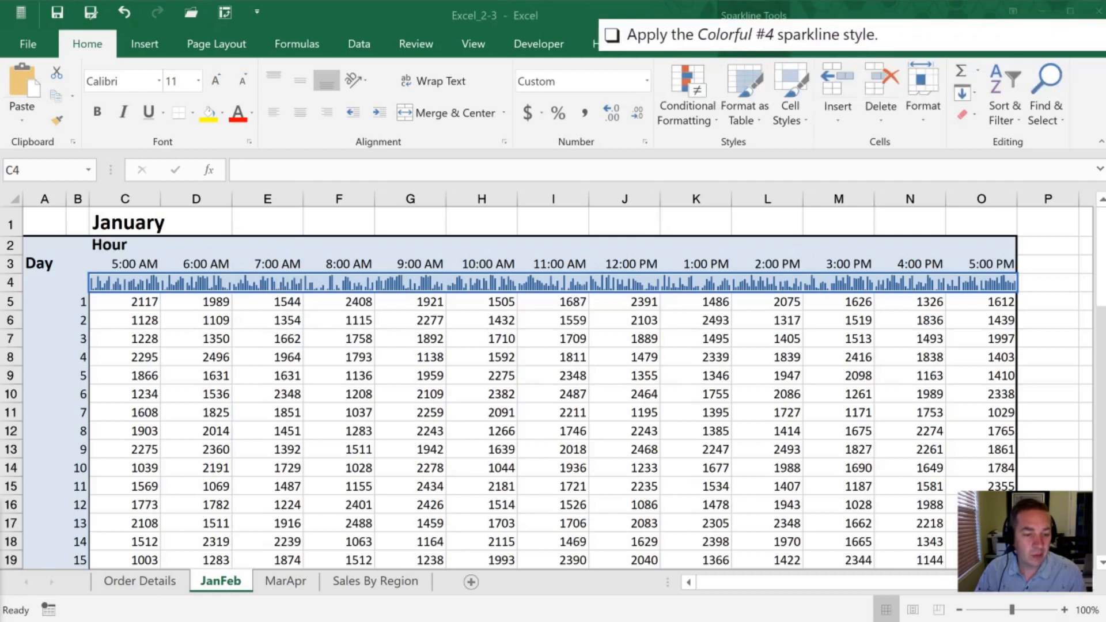
click(749, 54)
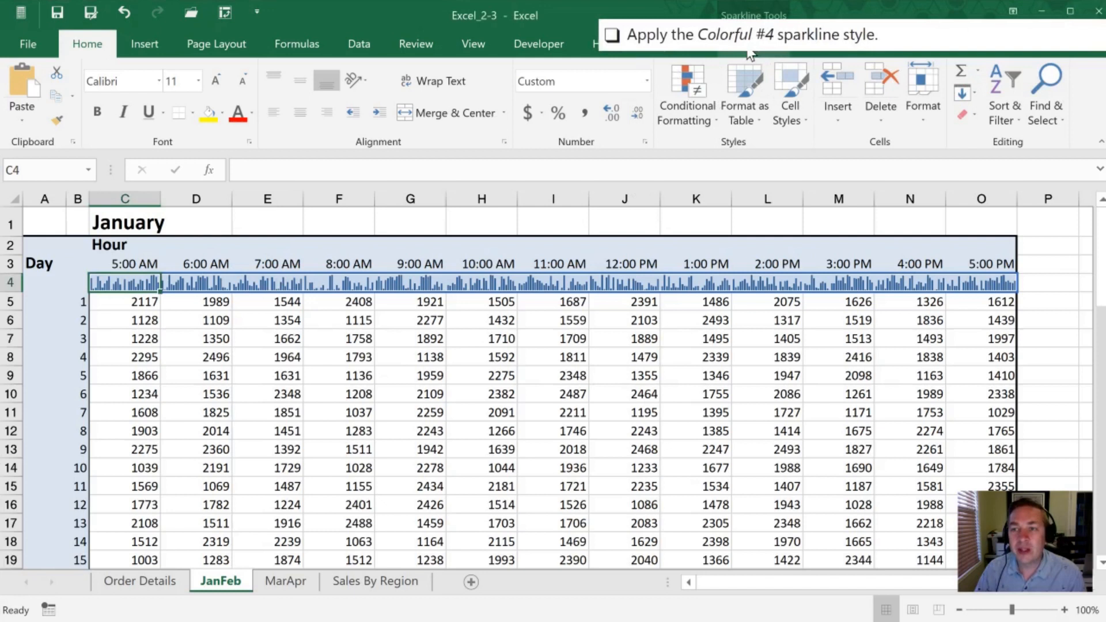
click(749, 53)
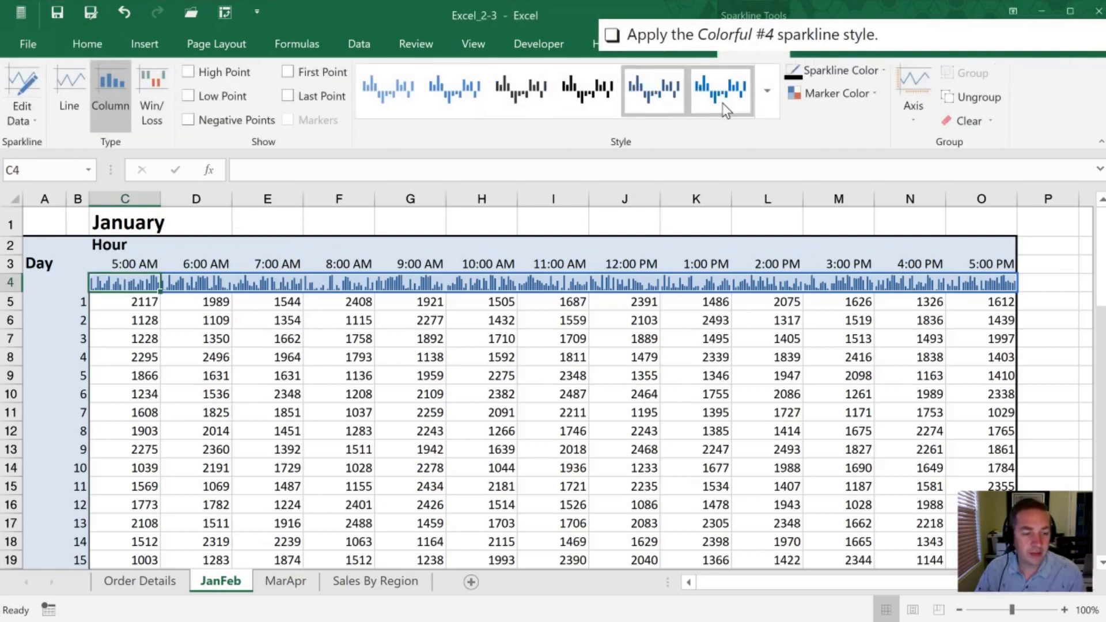
click(772, 105)
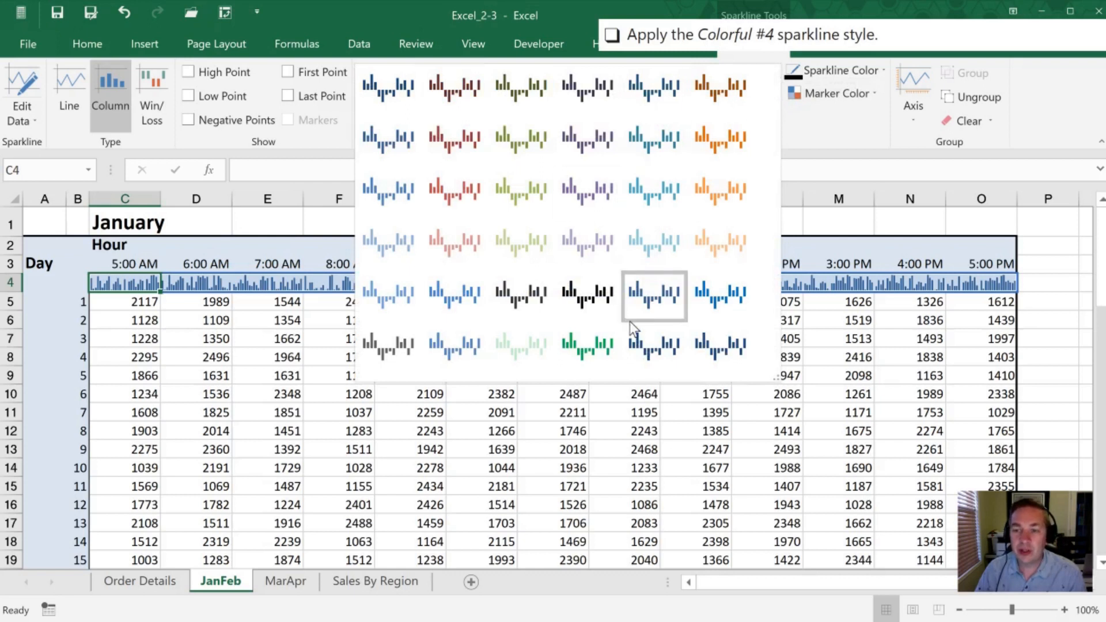
click(599, 348)
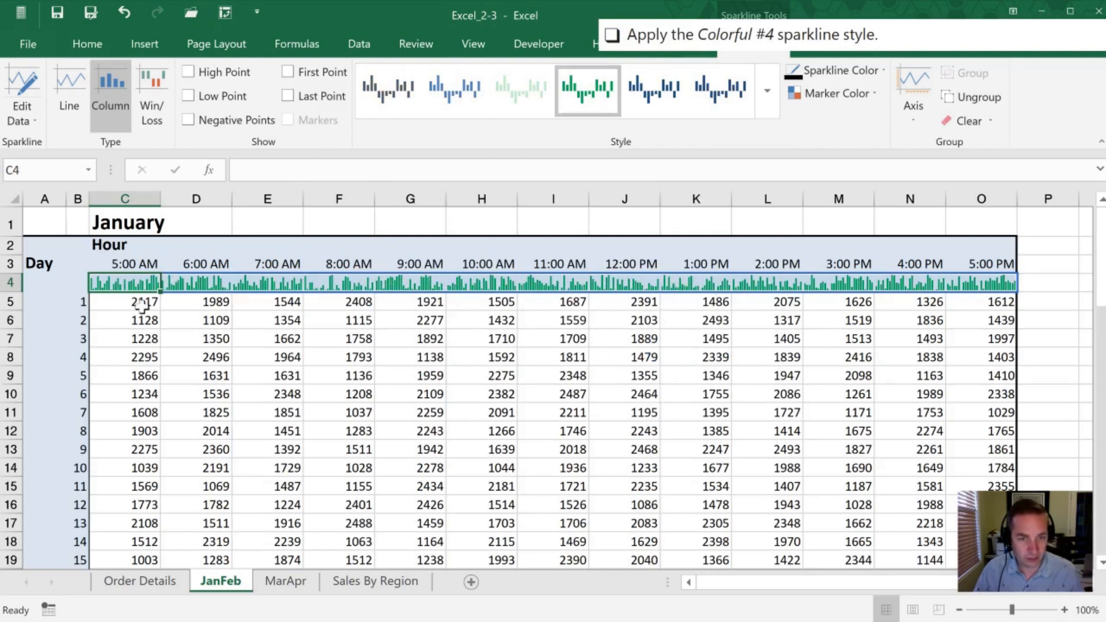
click(278, 224)
double_click(277, 225)
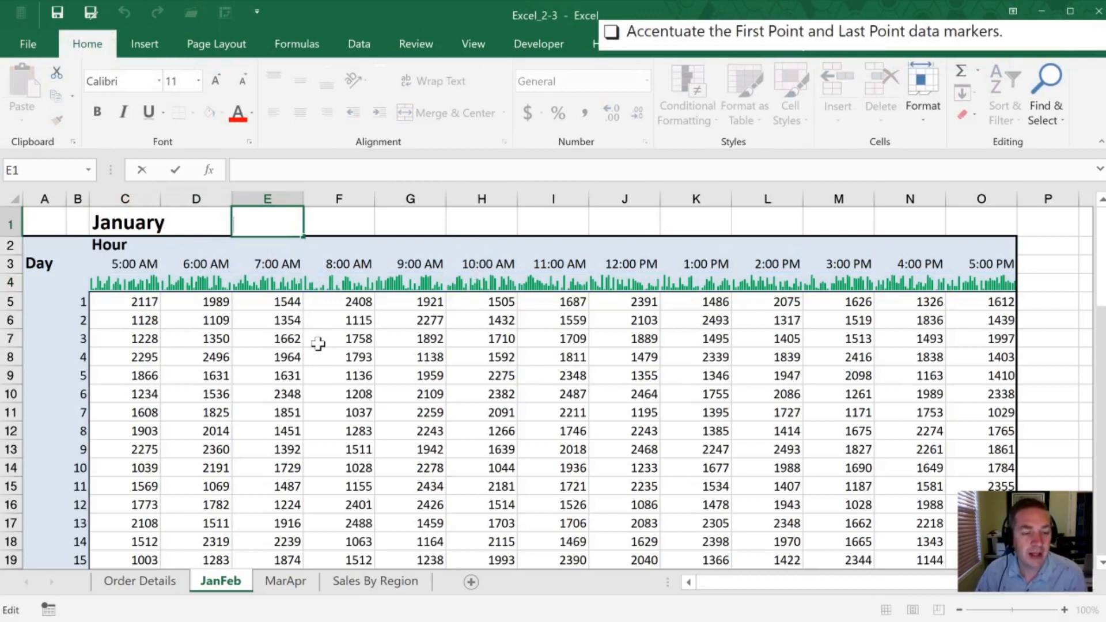
click(161, 282)
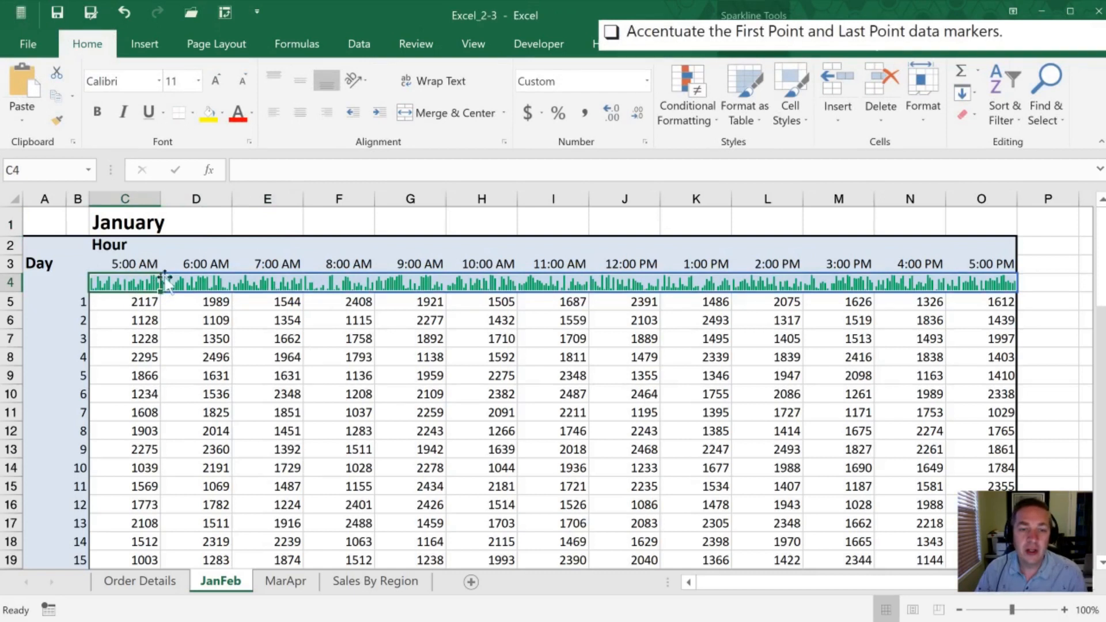
click(320, 283)
Accentuate the First Point and Last Point data markers on the row 4 sparklines
click(143, 283)
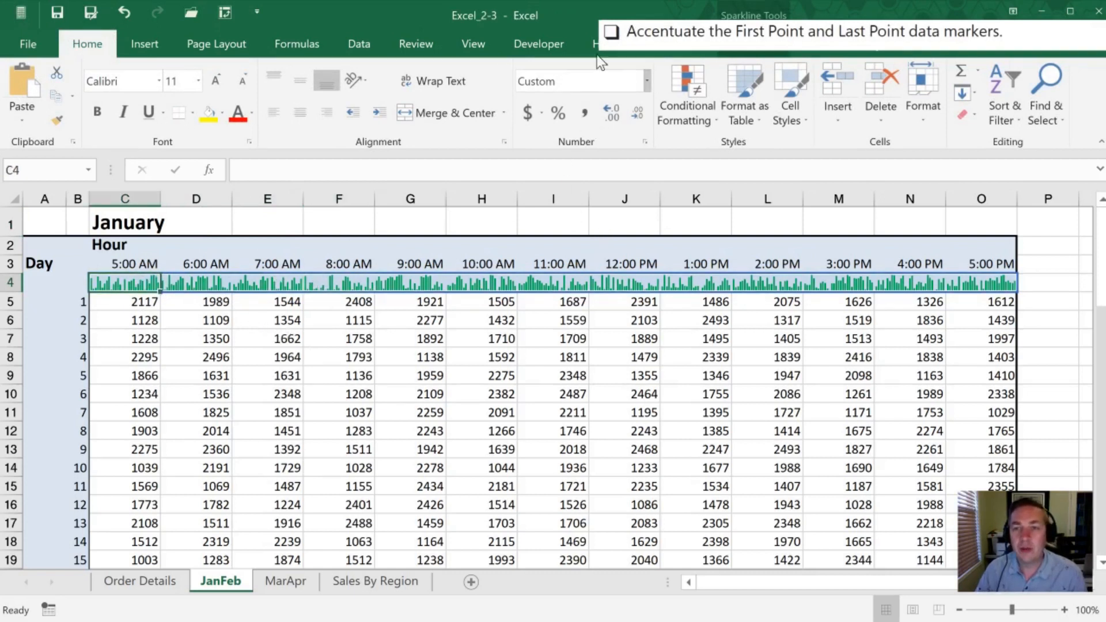
click(742, 52)
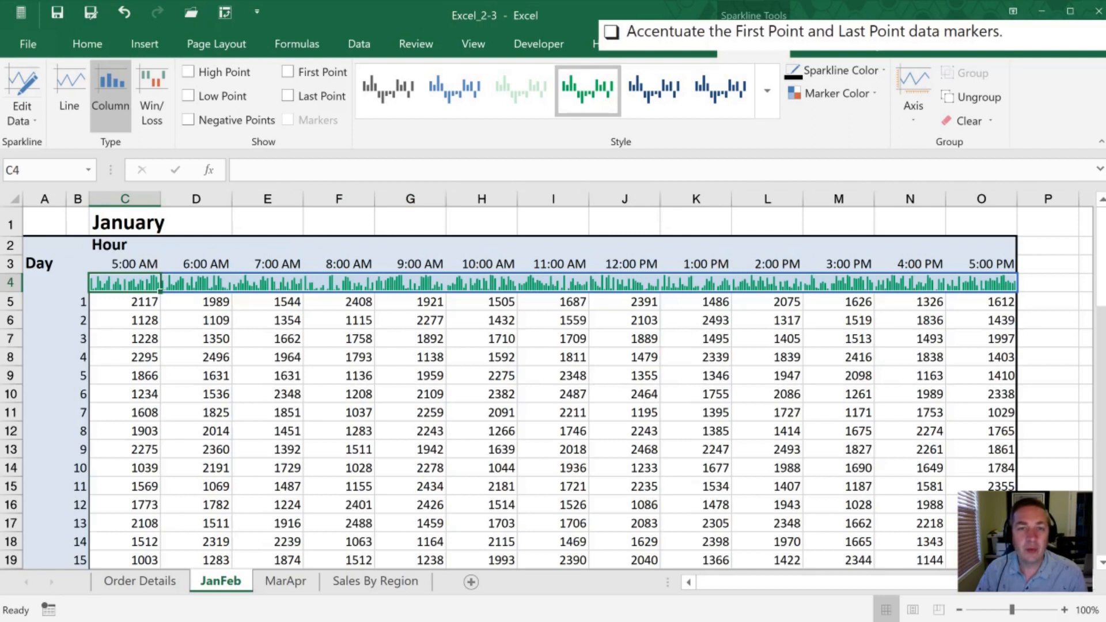
click(290, 73)
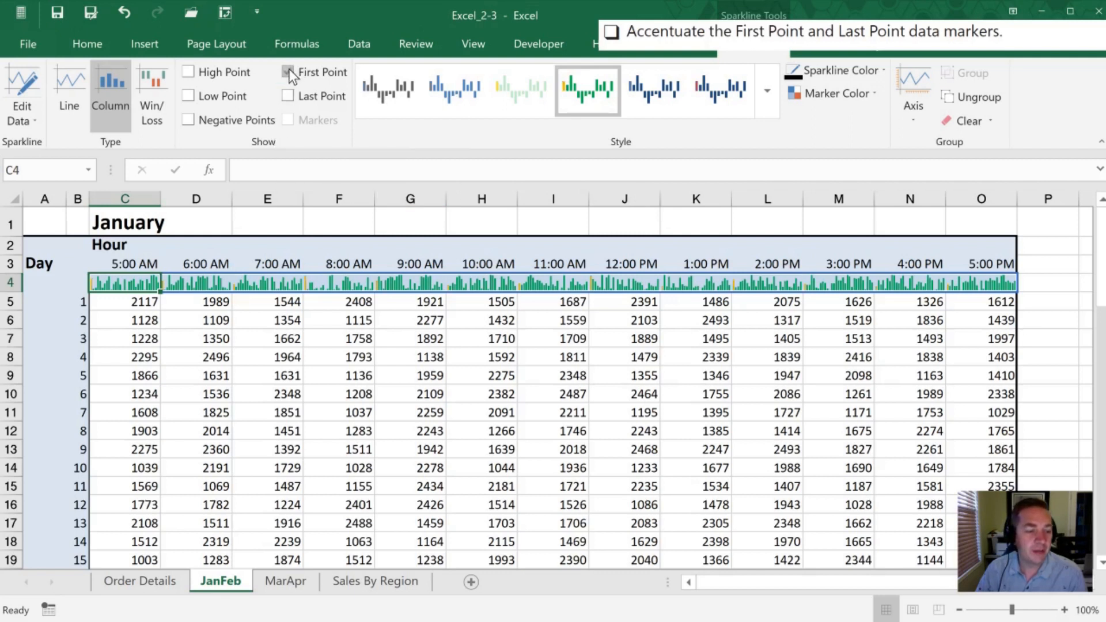
click(291, 102)
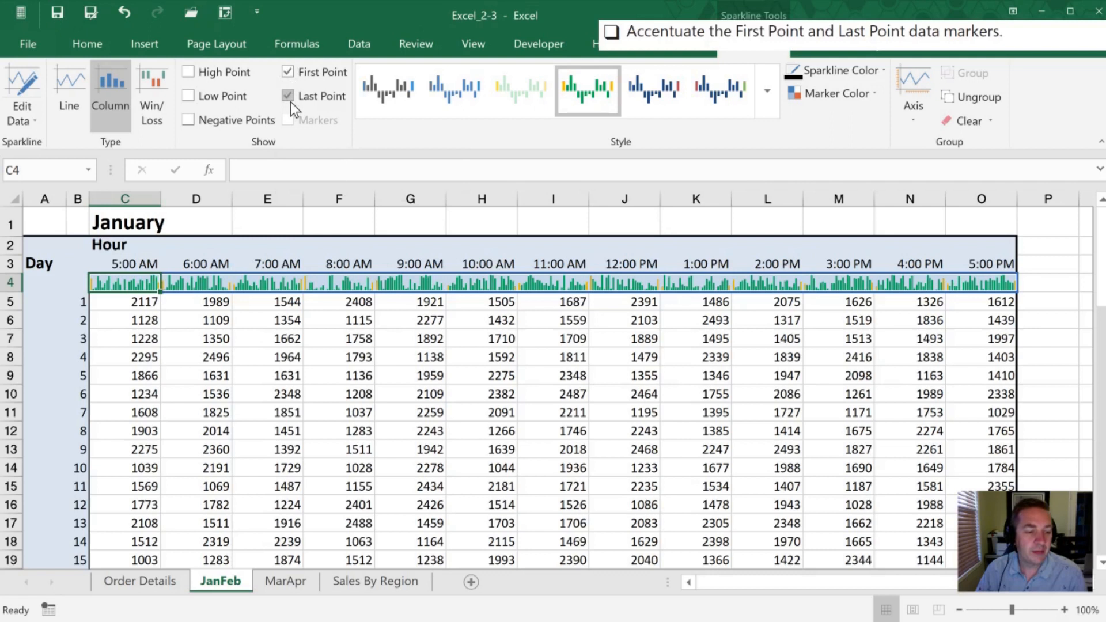
click(380, 416)
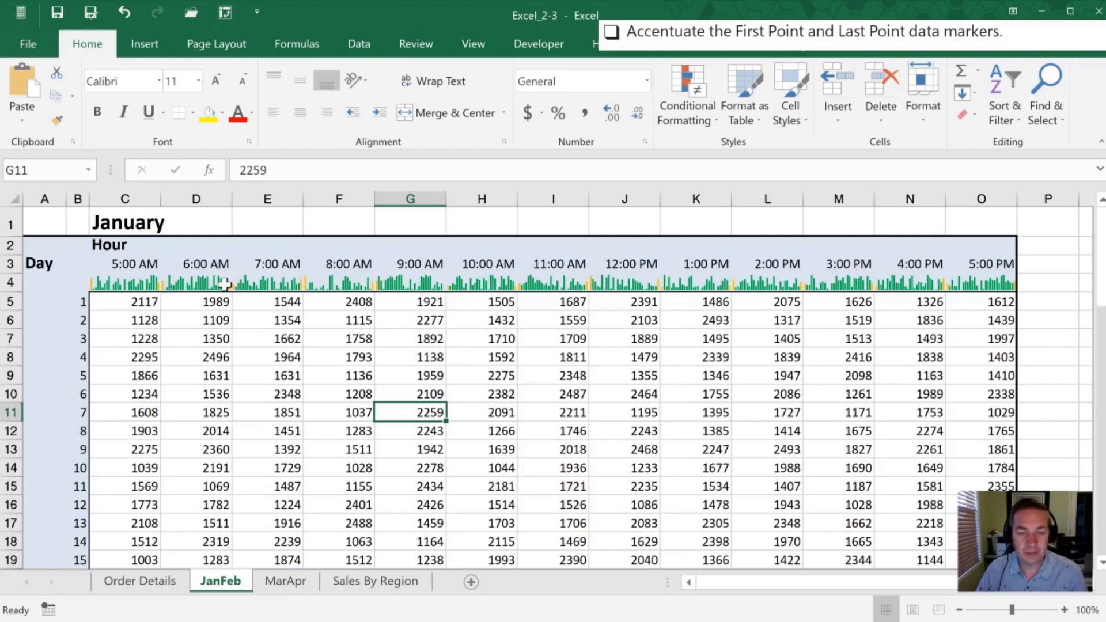
click(324, 225)
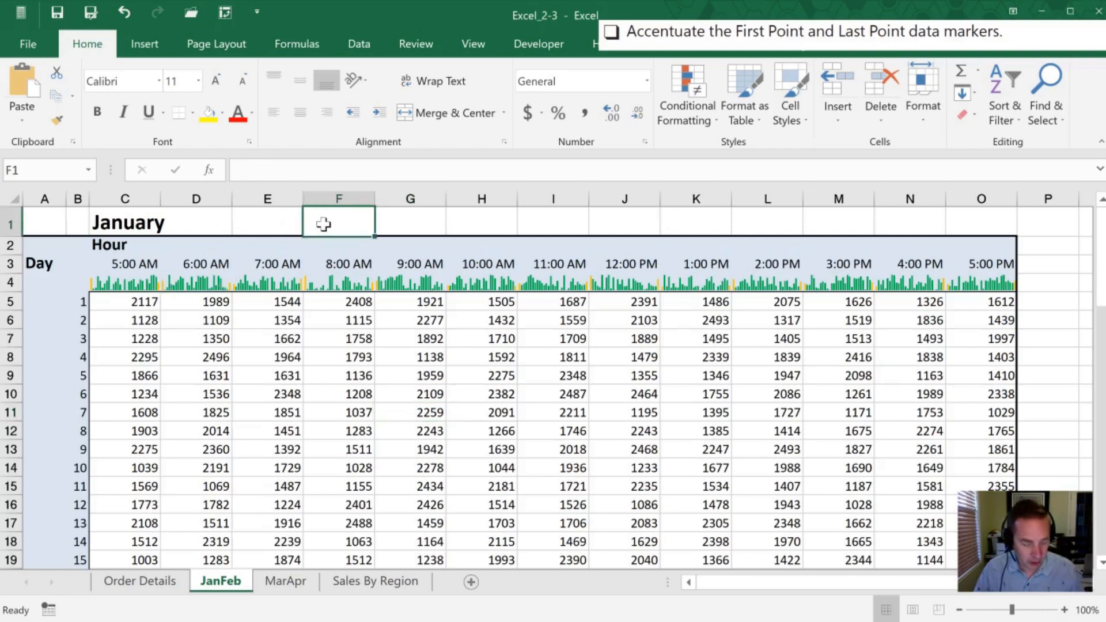
key(F2)
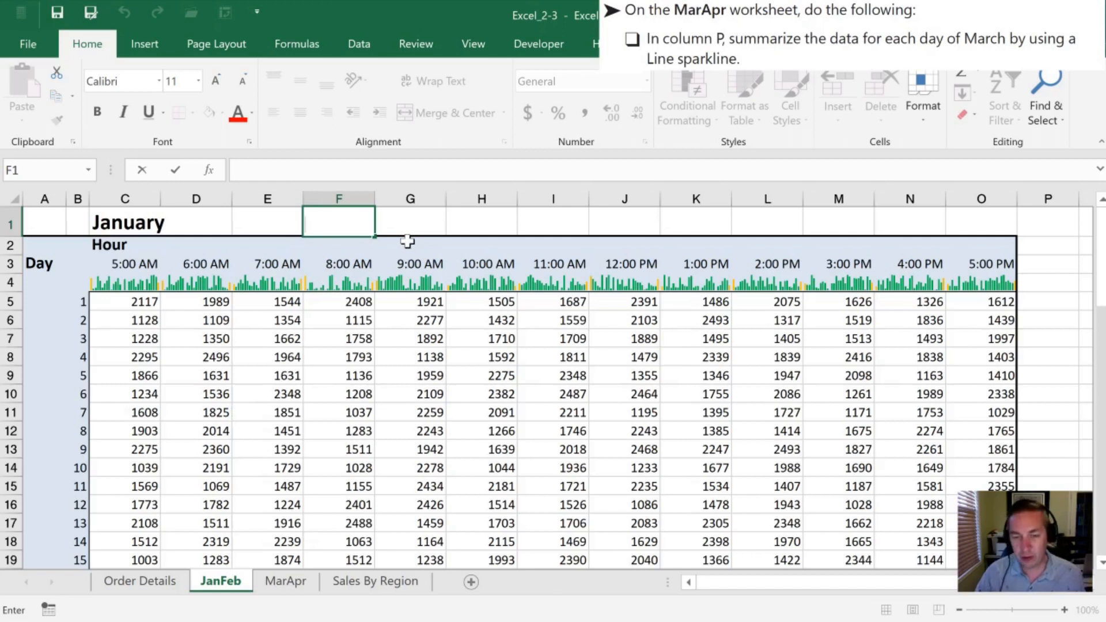
On the MarApr worksheet, start a Line sparkline from cell P4 and set its data range to the March values in C4:O34
key(ctrl+Page_Down)
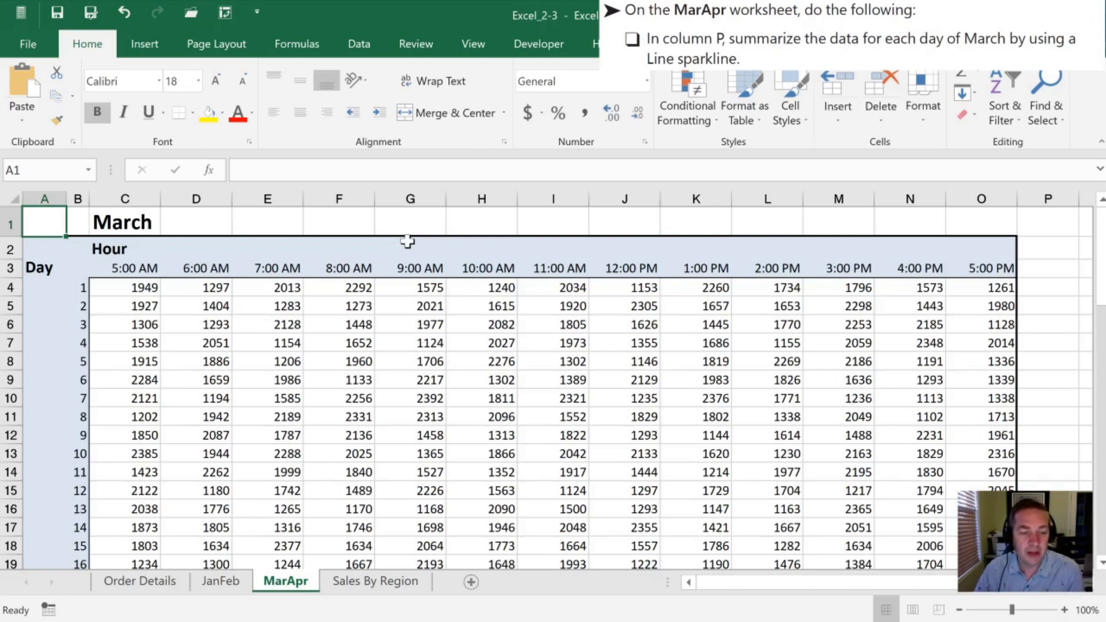
click(1037, 291)
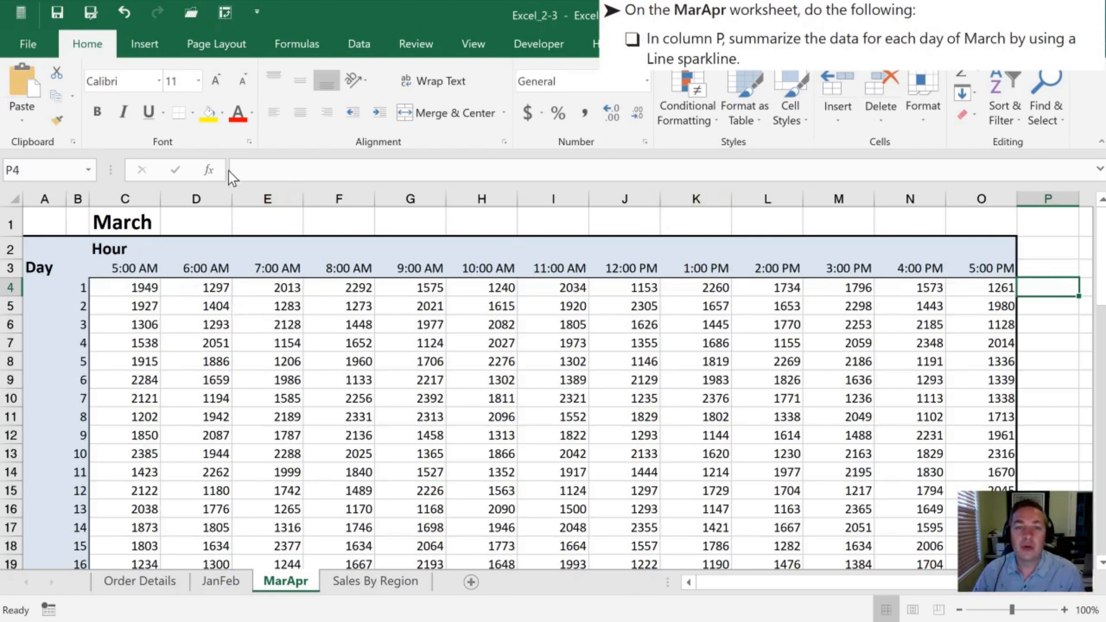
click(138, 45)
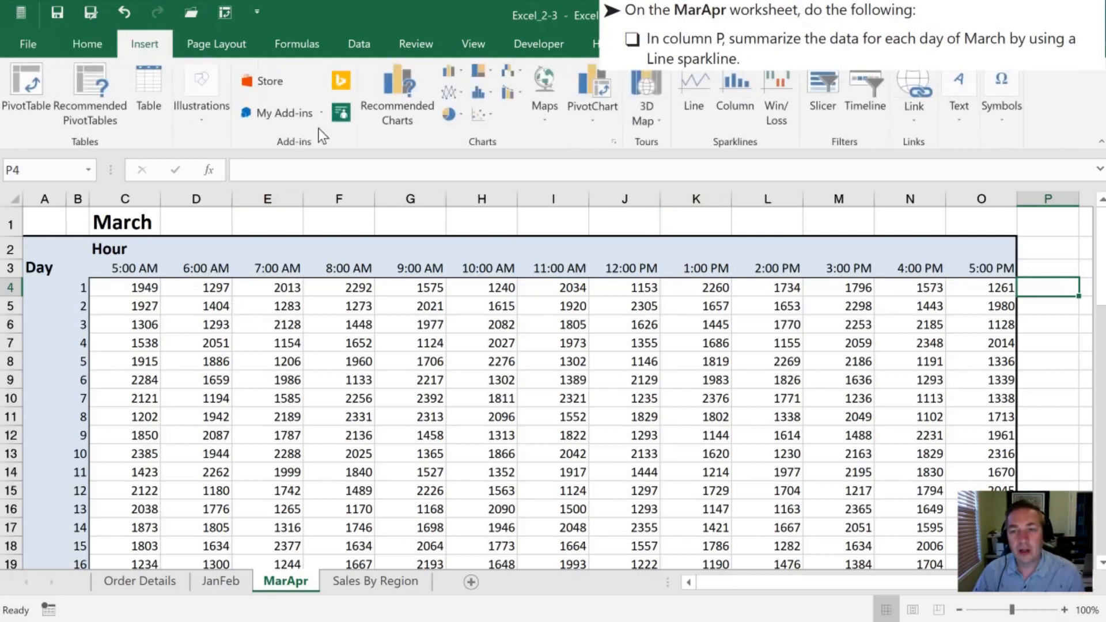
click(695, 93)
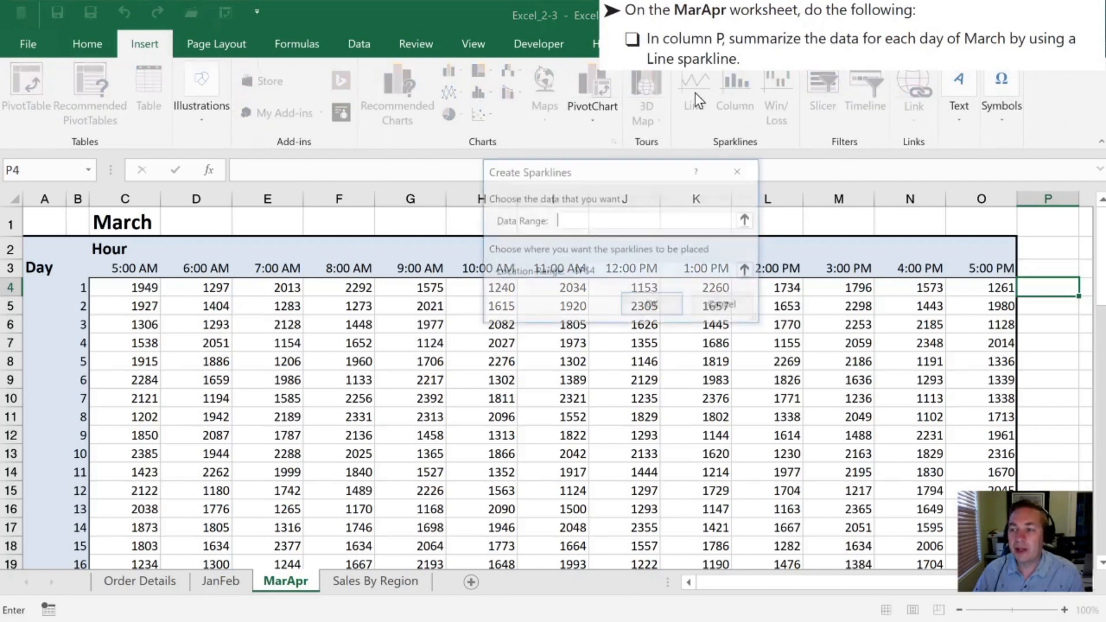
click(747, 220)
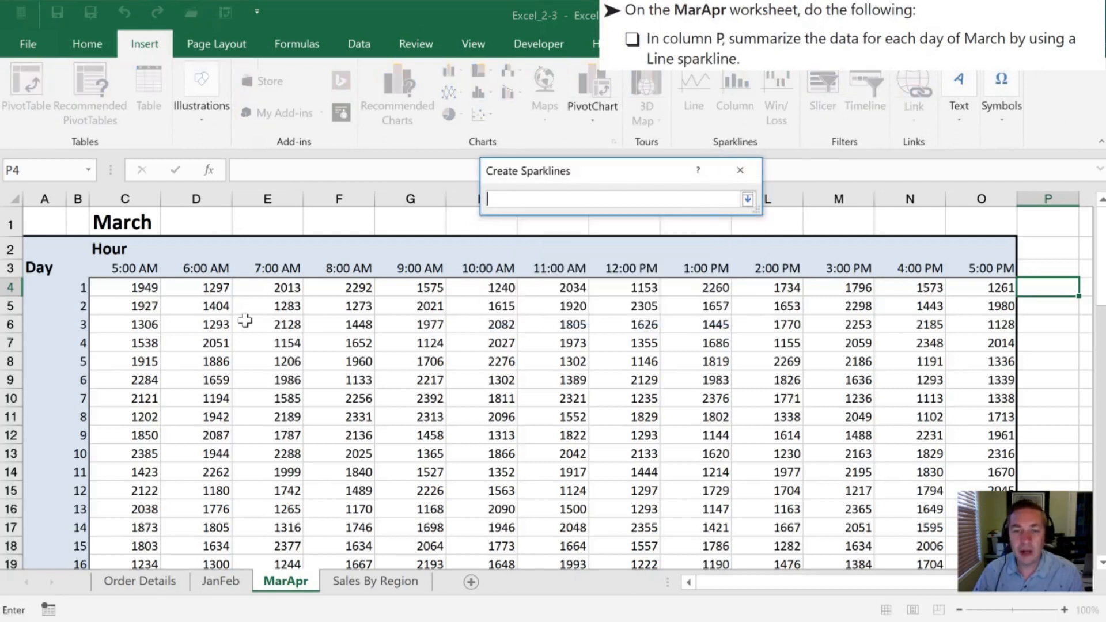
drag(124, 288, 995, 457)
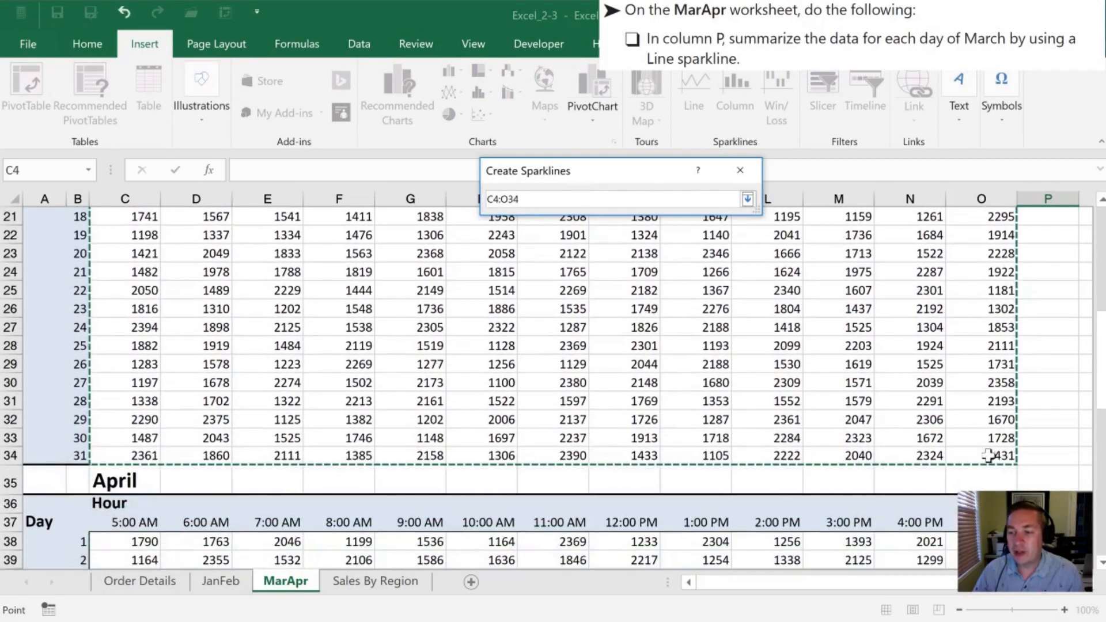
click(747, 198)
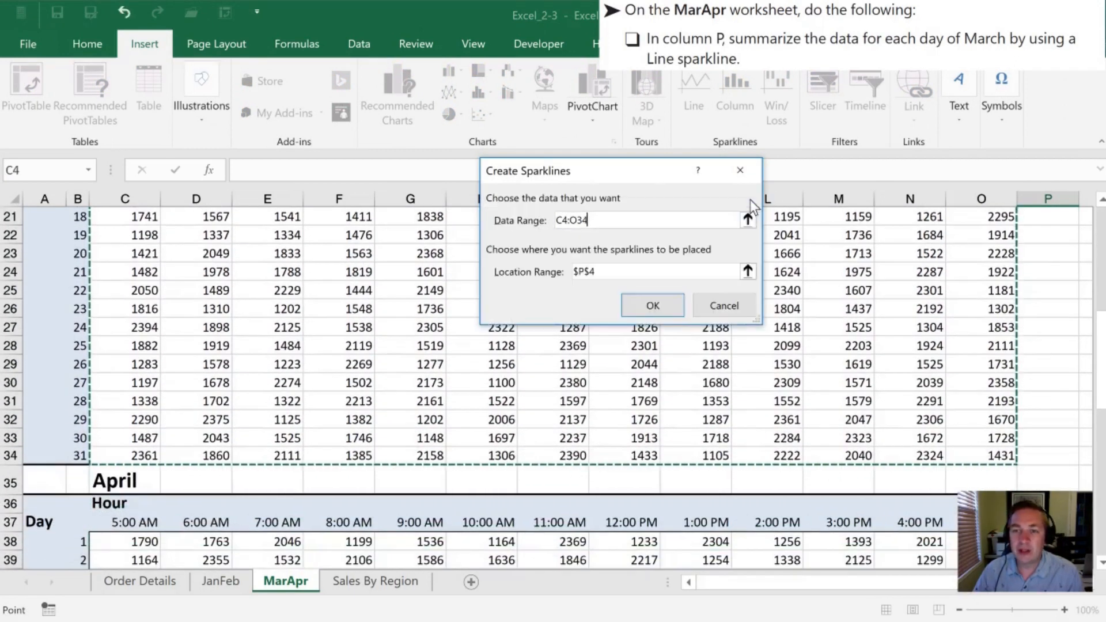
Set the sparkline location range to $P$4:$P$34 and create the line sparklines
click(643, 272)
drag(1048, 218, 1076, 363)
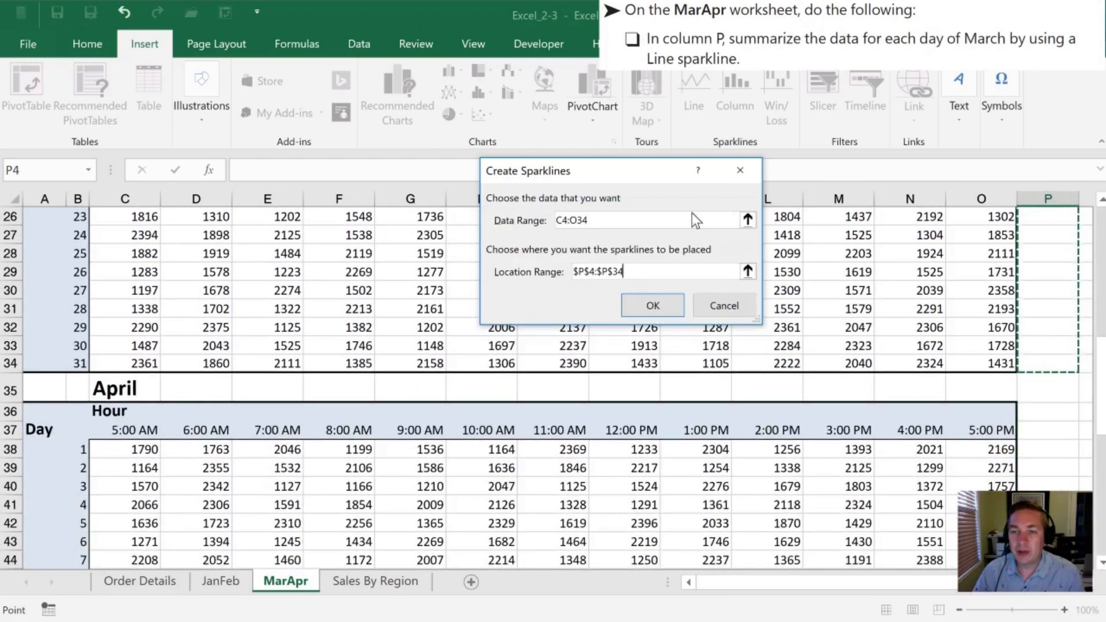
click(648, 305)
scroll(629, 364, up, 8)
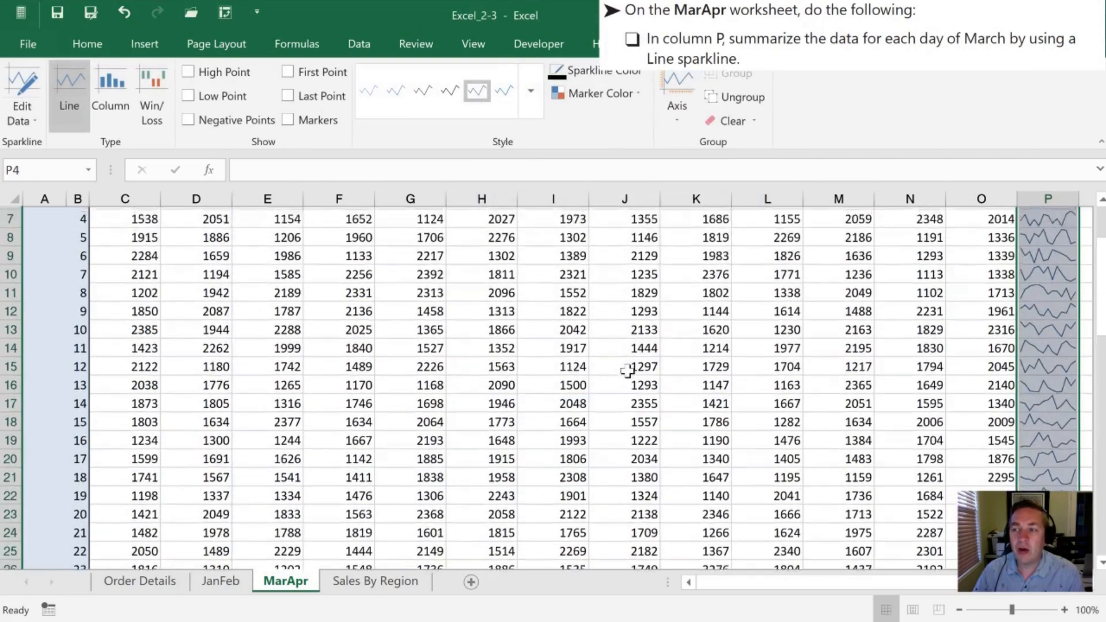
scroll(672, 330, up, 1)
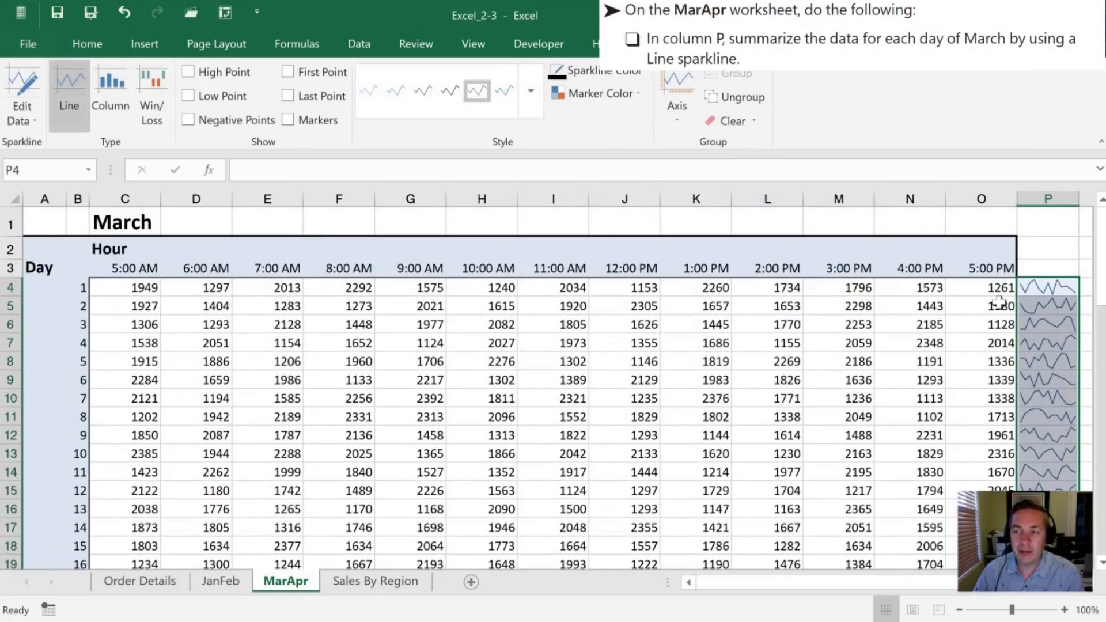
click(1045, 289)
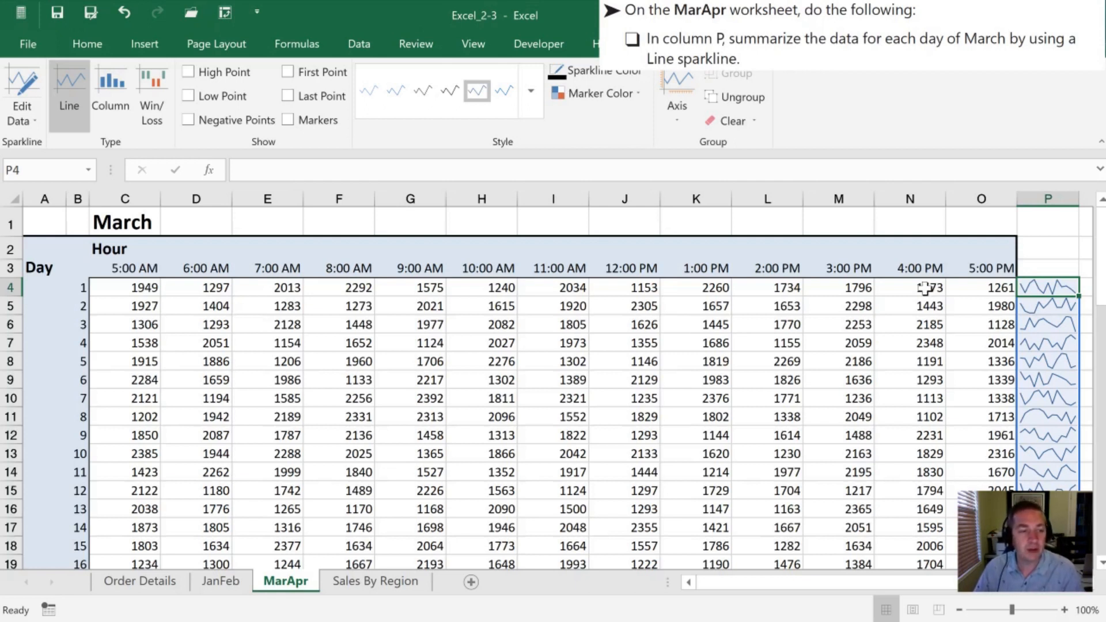
click(882, 226)
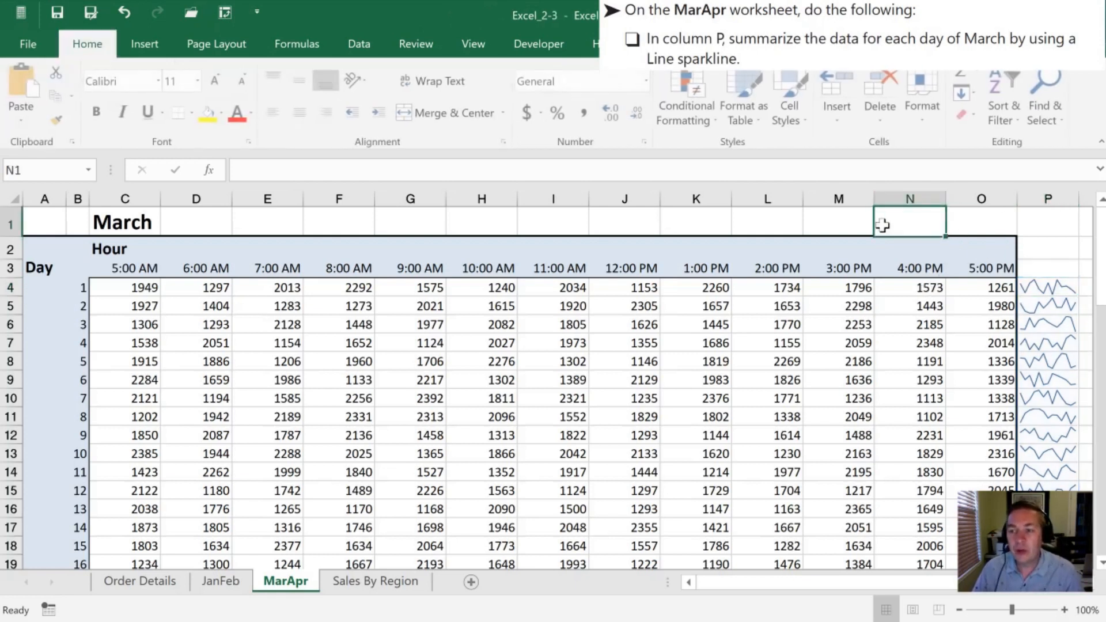
key(BackSpace)
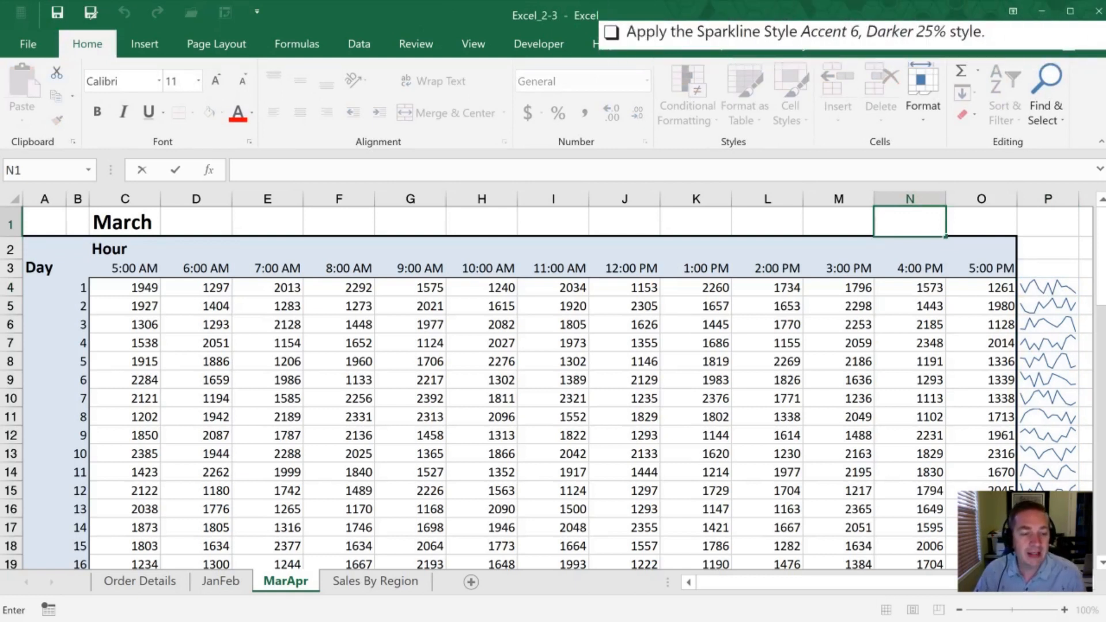
Apply the Sparkline Style Accent 6, Darker 25% to the March line sparklines in column P
click(1058, 296)
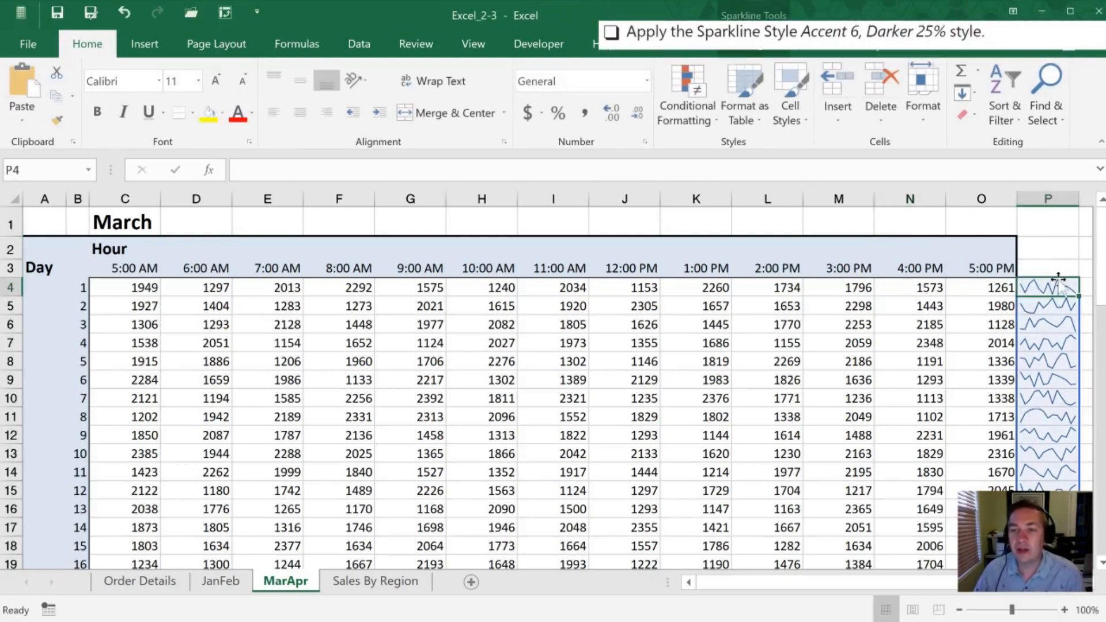
click(750, 51)
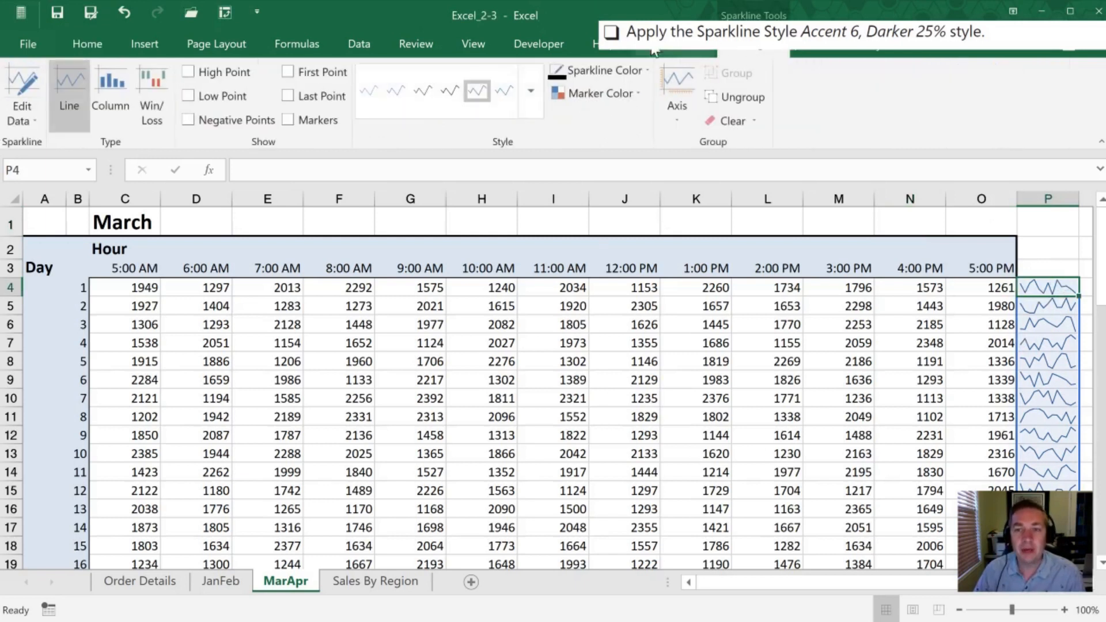
click(537, 92)
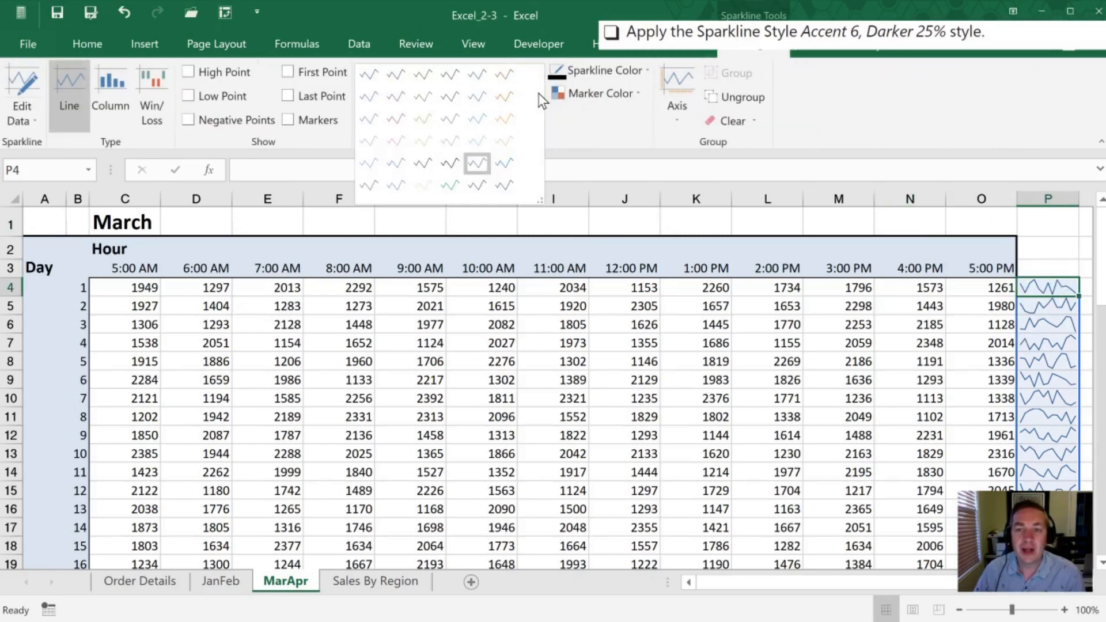
click(496, 96)
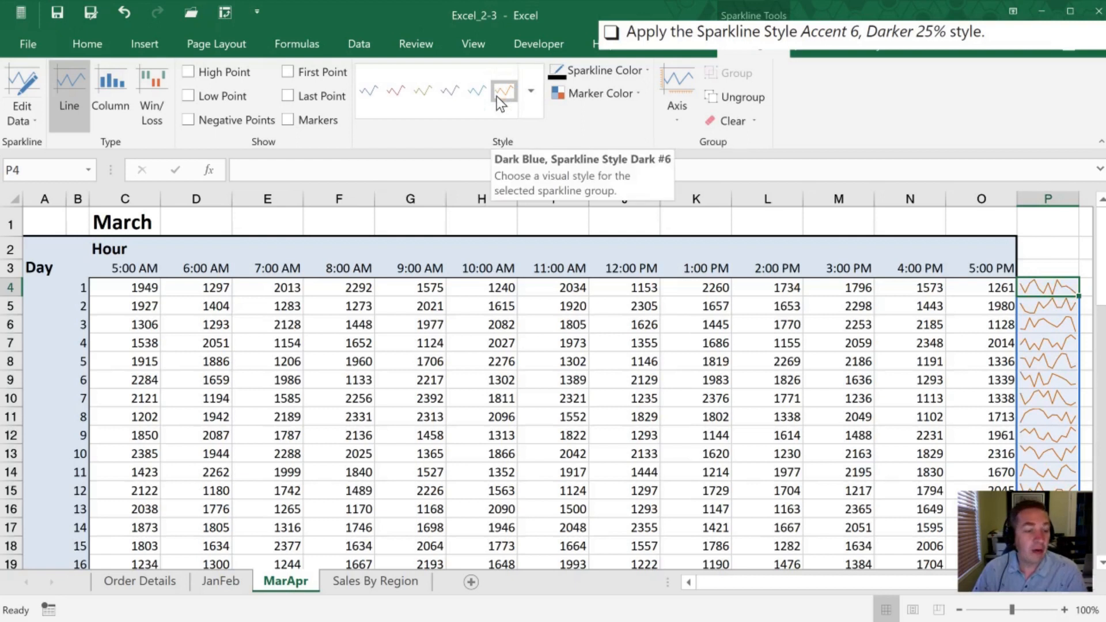
click(758, 221)
key(BackSpace)
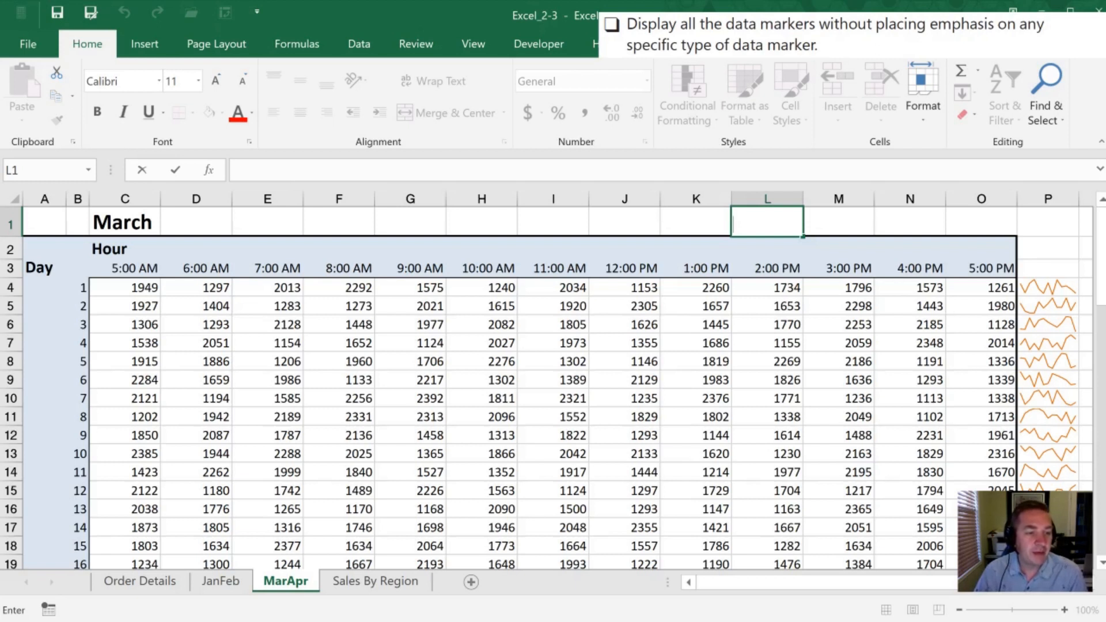
Display all data markers on the column P sparklines without emphasizing any specific type of point
click(1034, 306)
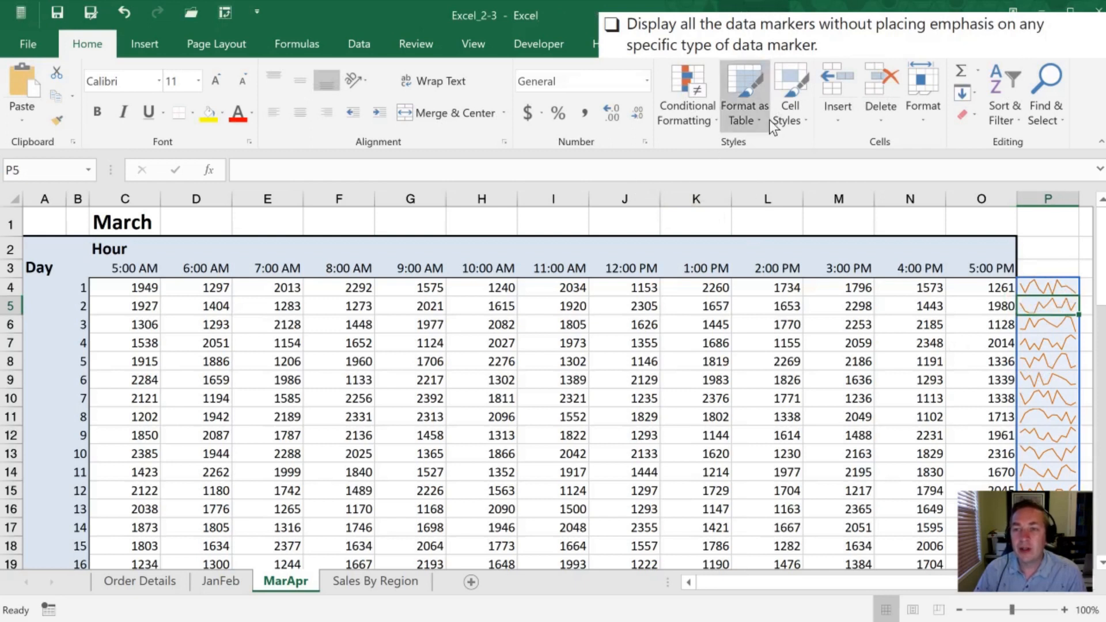
click(758, 44)
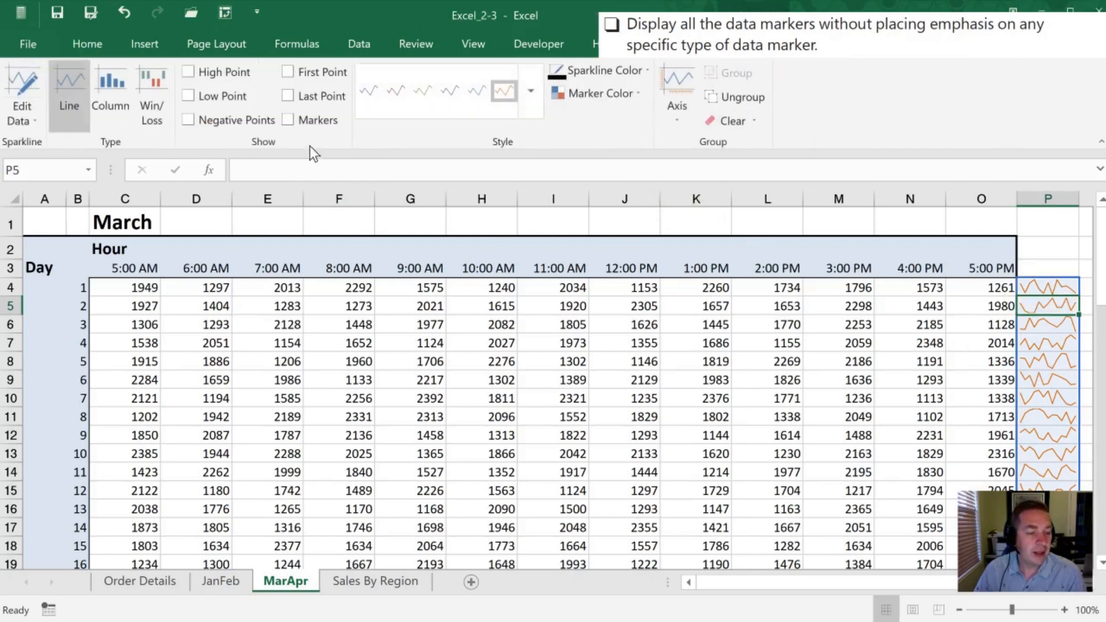
click(287, 120)
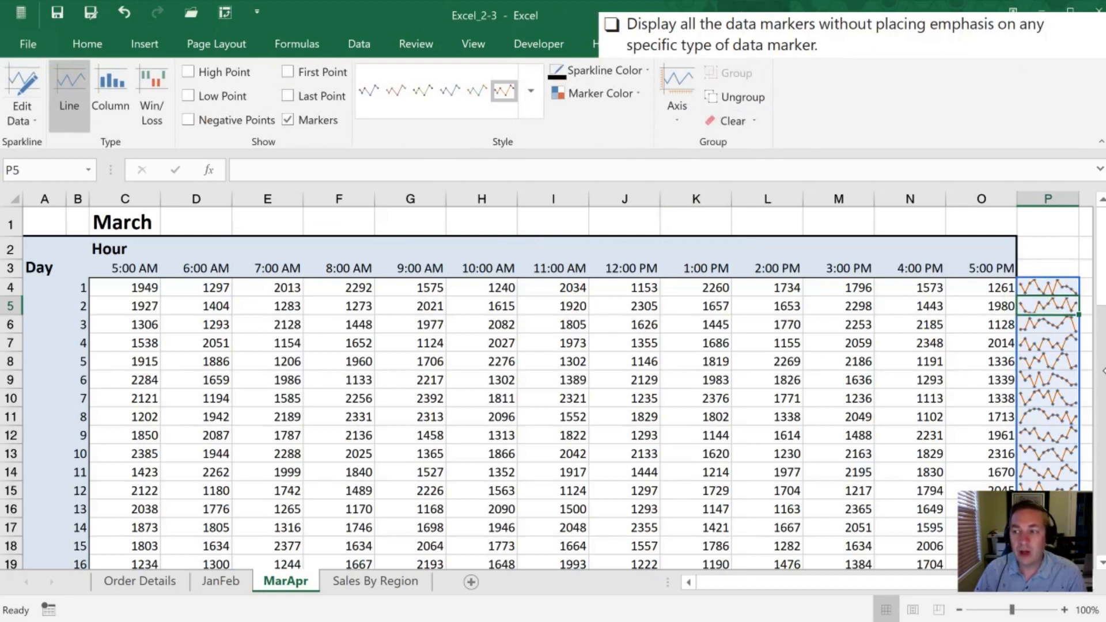
click(1033, 250)
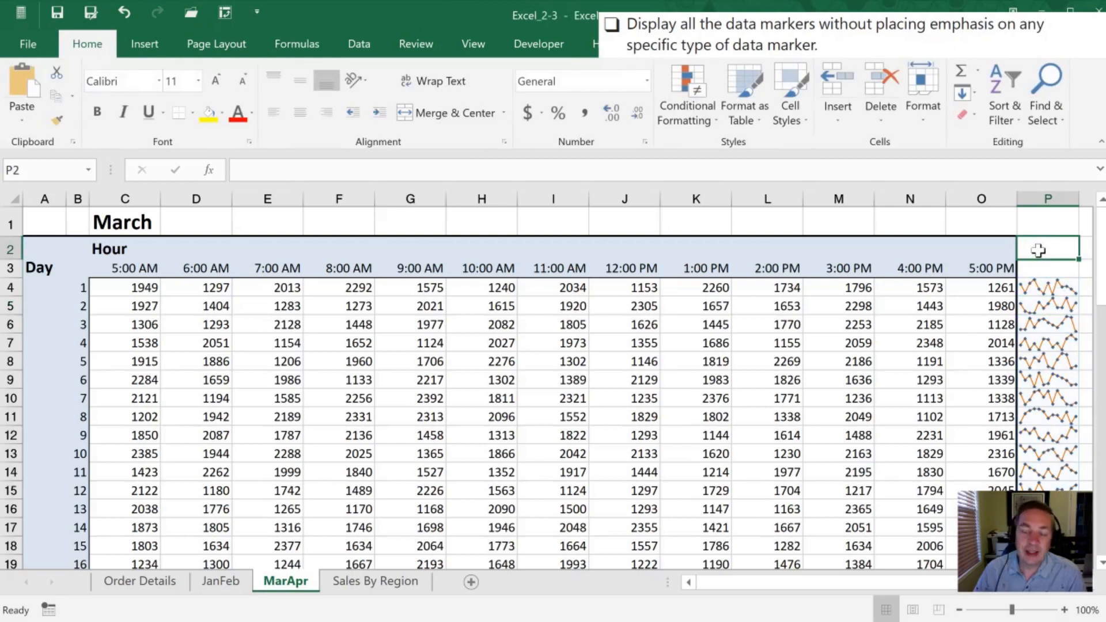